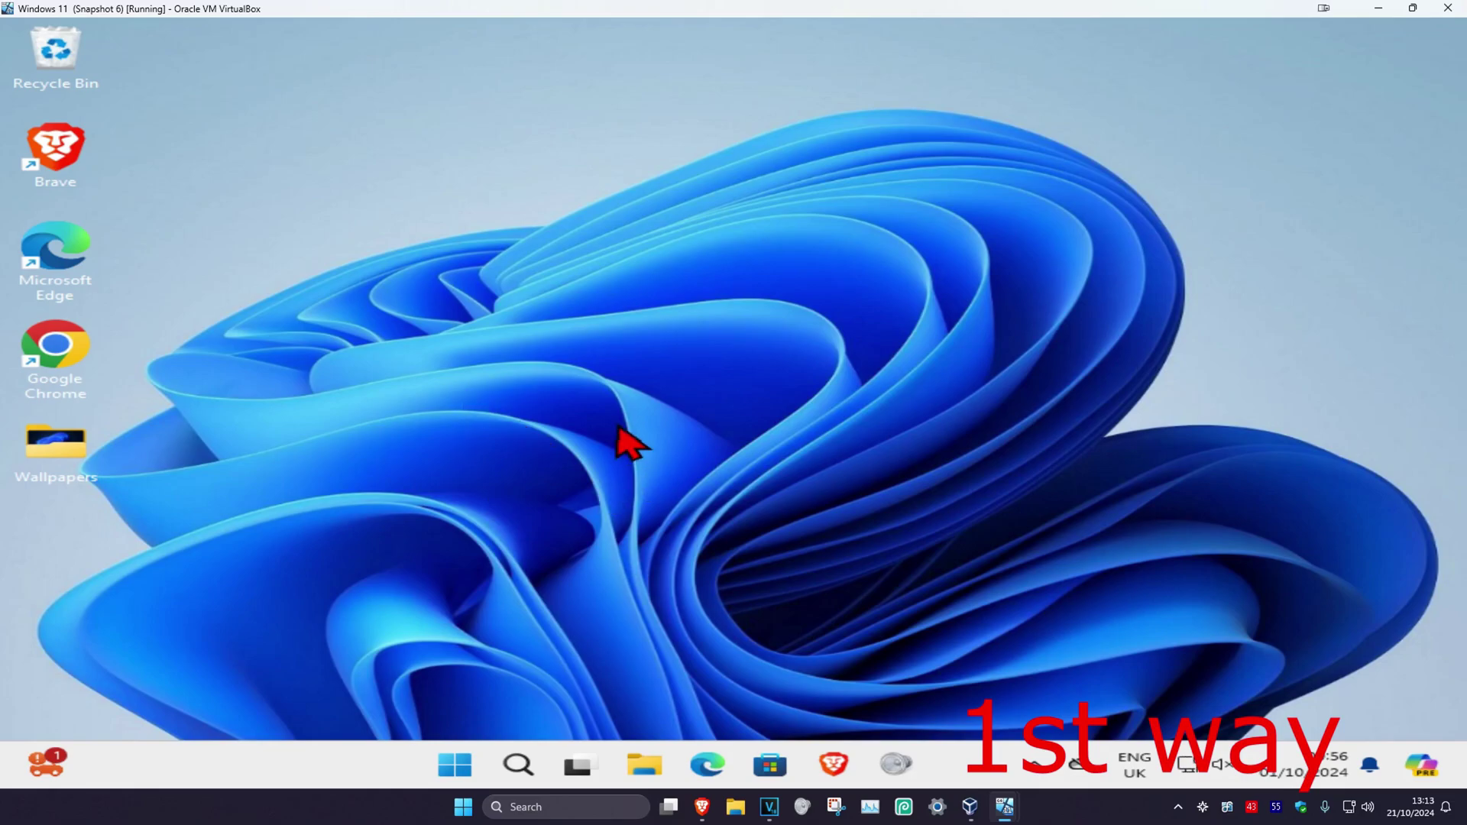
Step: Search Windows for 'reset this' and open the Reset this PC recovery settings
{"action": "left_click", "coordinate": [518, 765]}
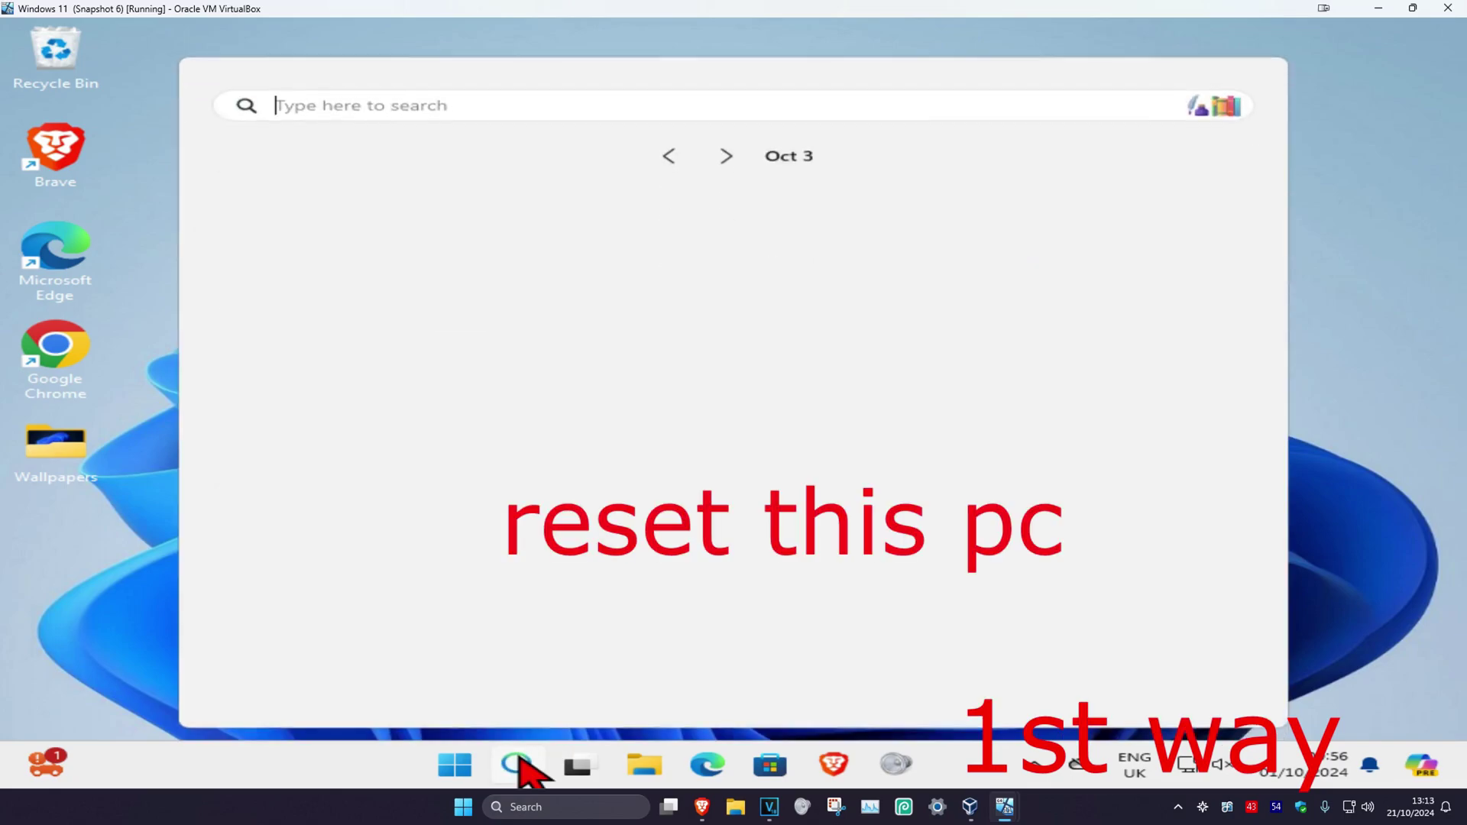
{"action": "type", "text": "reset this"}
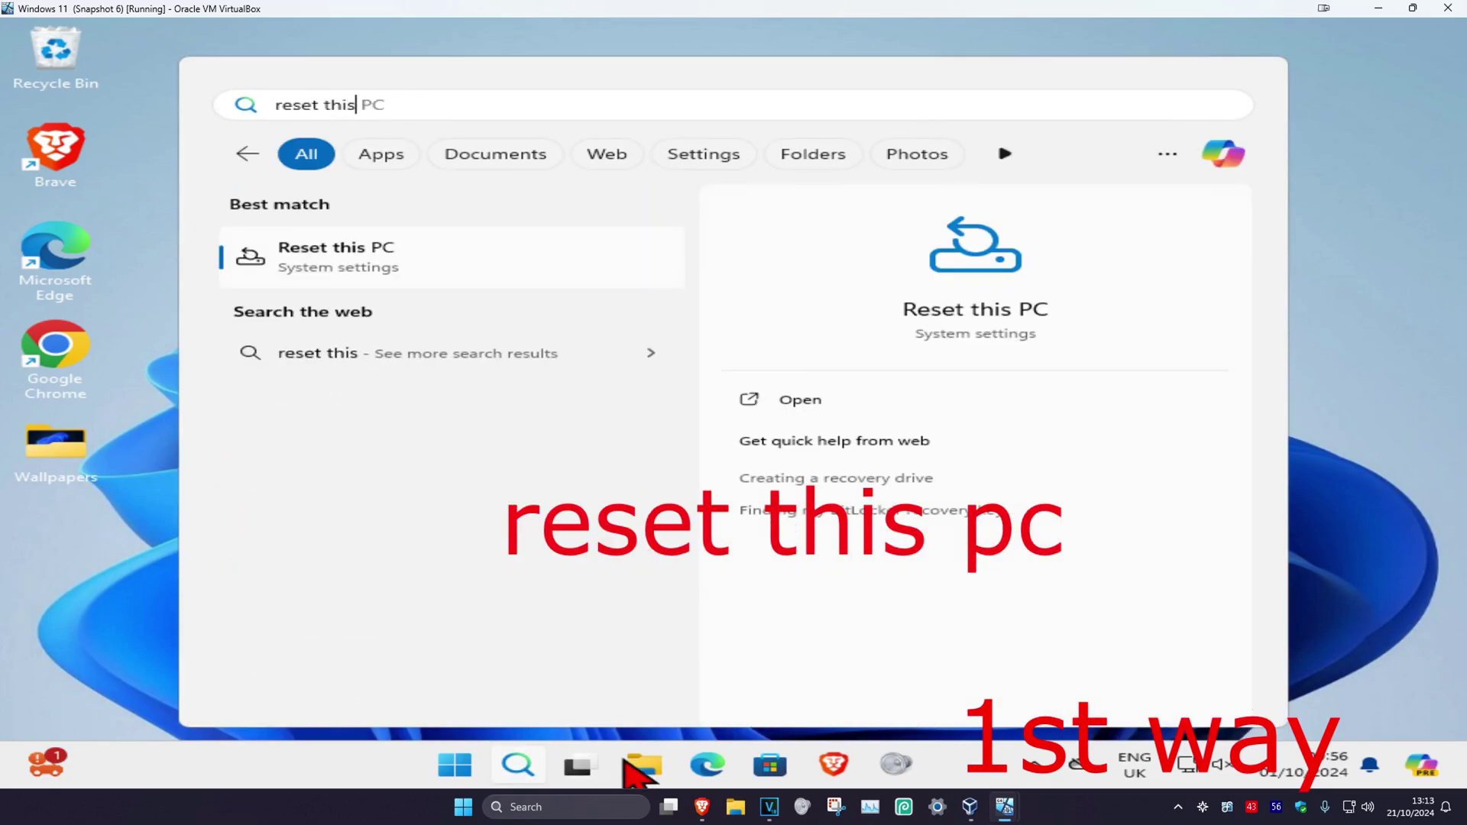
{"action": "left_click", "coordinate": [407, 243]}
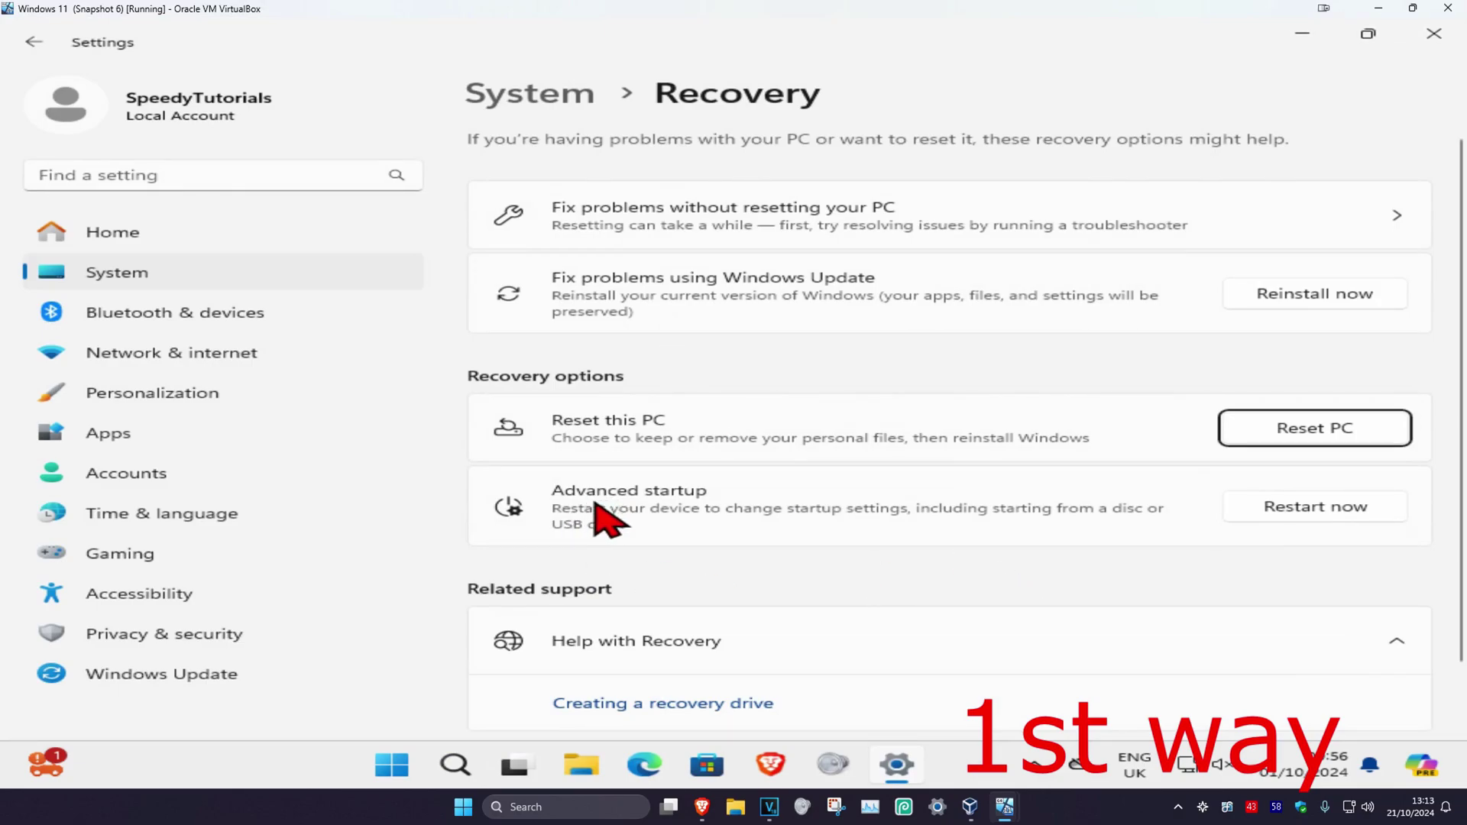
Step: Restart now under Advanced startup and confirm the restart
{"action": "left_click", "coordinate": [1289, 516]}
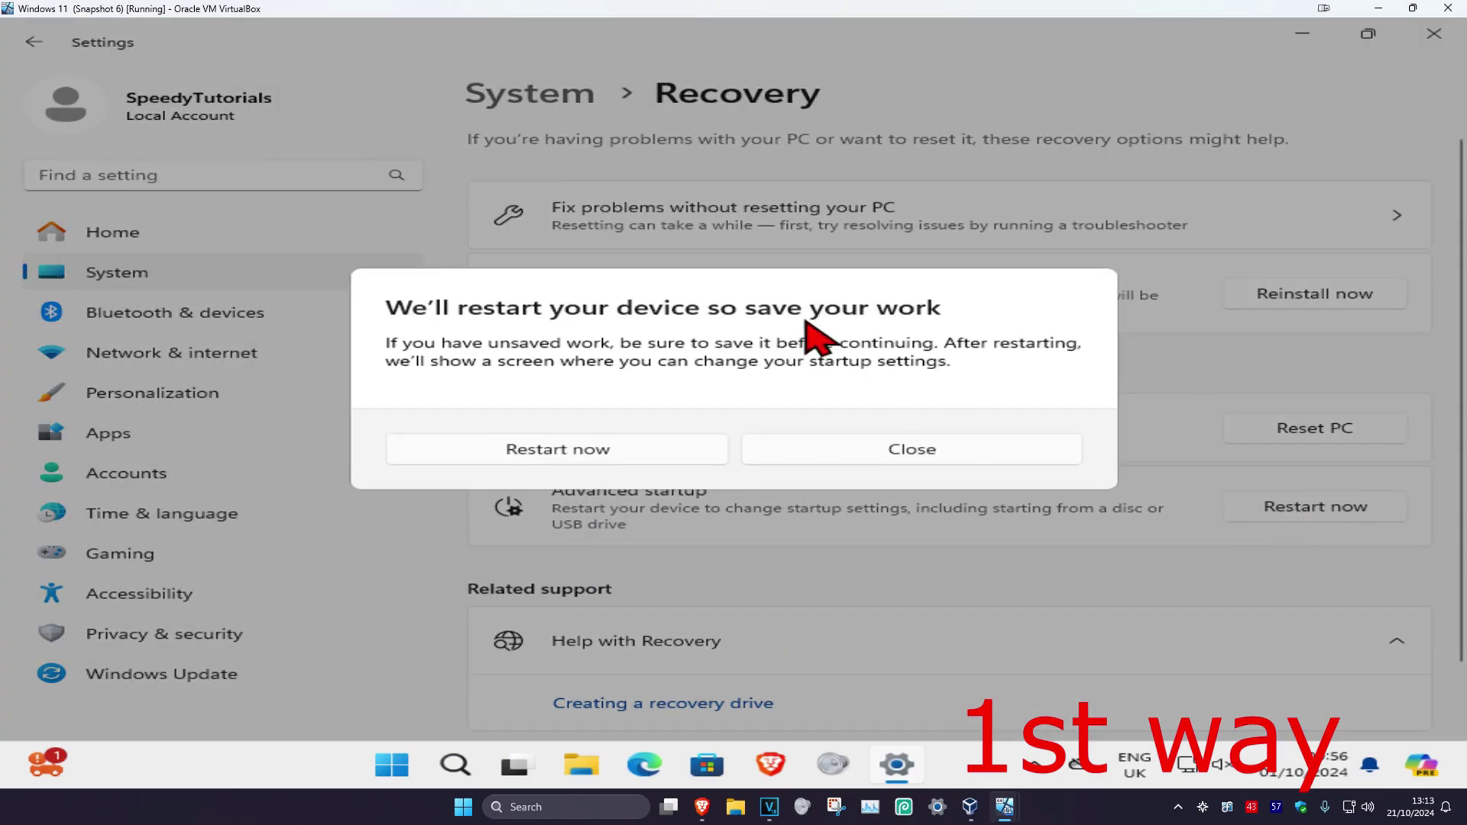
{"action": "left_click", "coordinate": [600, 457]}
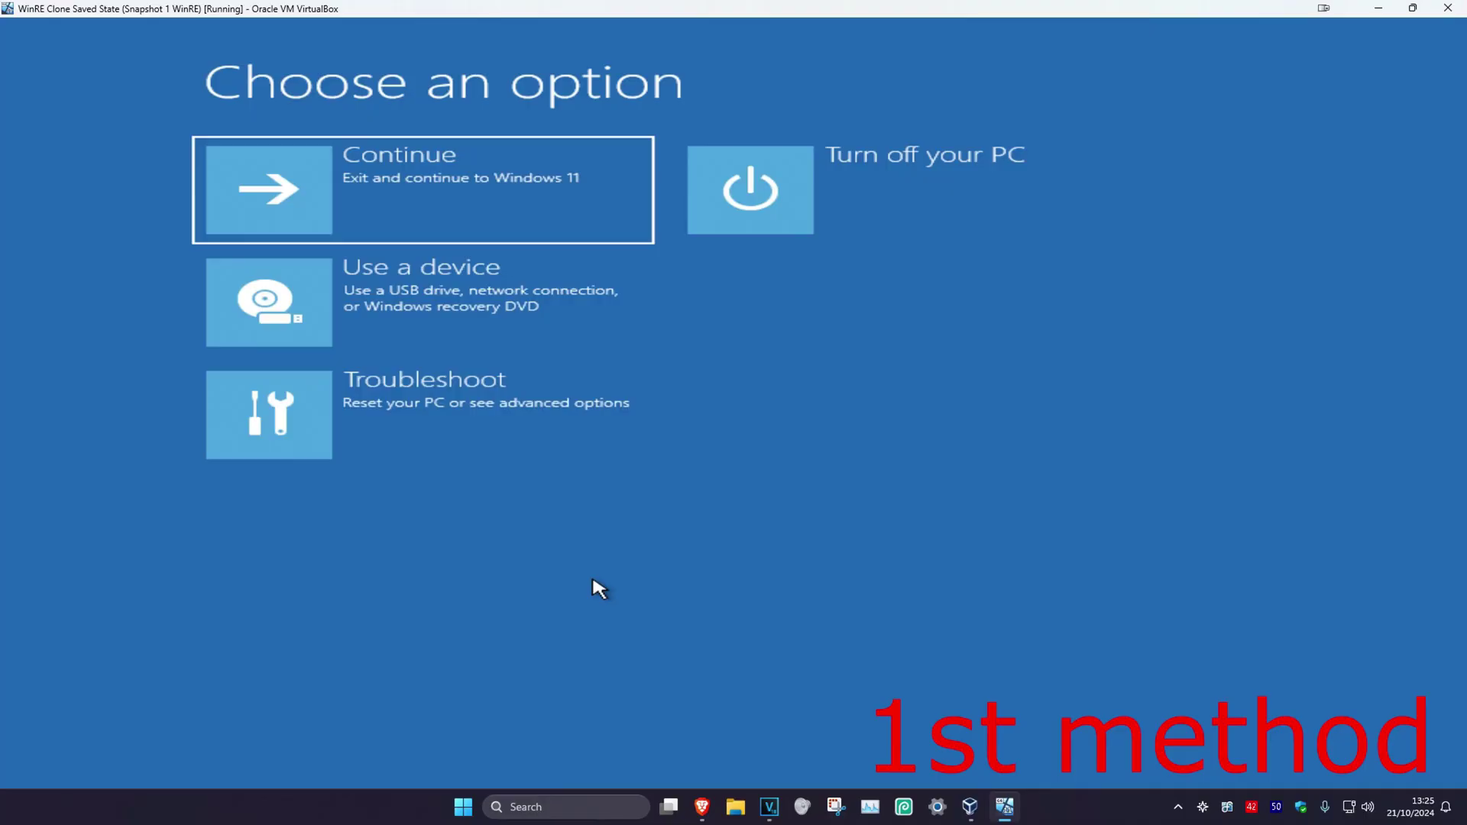
Step: Go to Troubleshoot > Advanced options, view more recovery options, return, and run Startup Repair
{"action": "left_click", "coordinate": [560, 428]}
{"action": "left_click", "coordinate": [504, 335]}
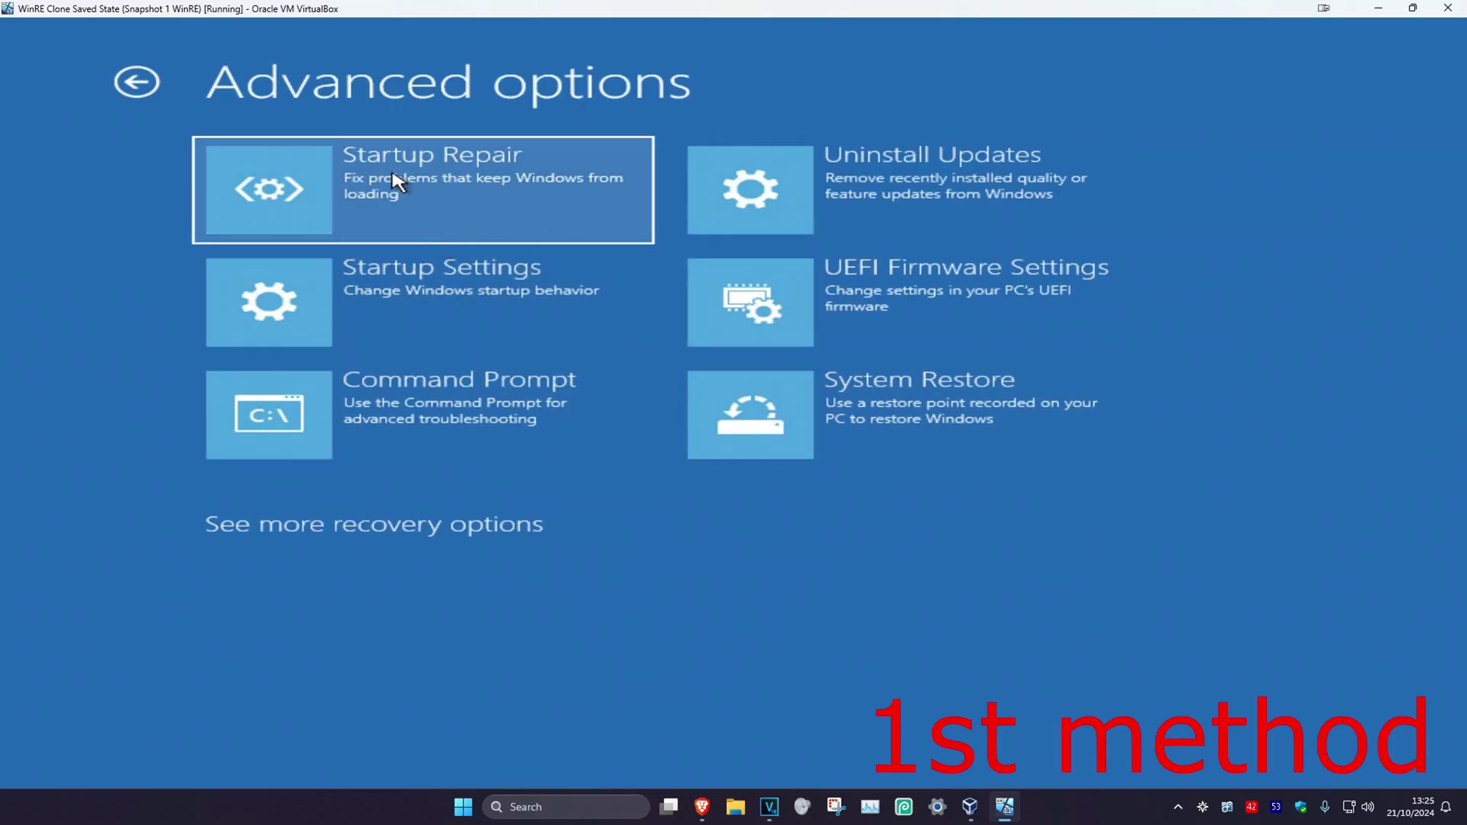
{"action": "left_click", "coordinate": [428, 535]}
{"action": "left_click", "coordinate": [462, 533]}
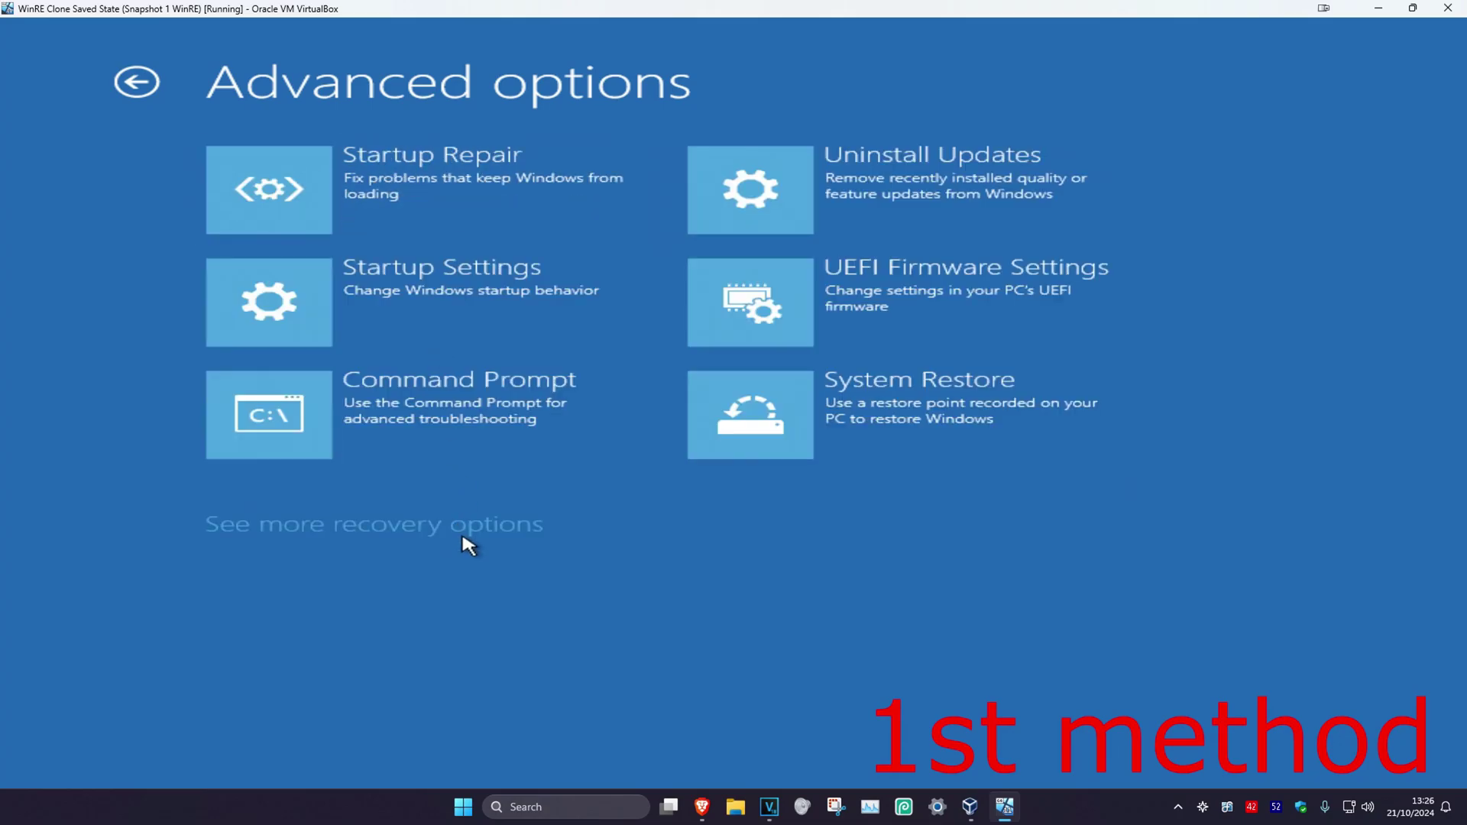
{"action": "left_click", "coordinate": [423, 193]}
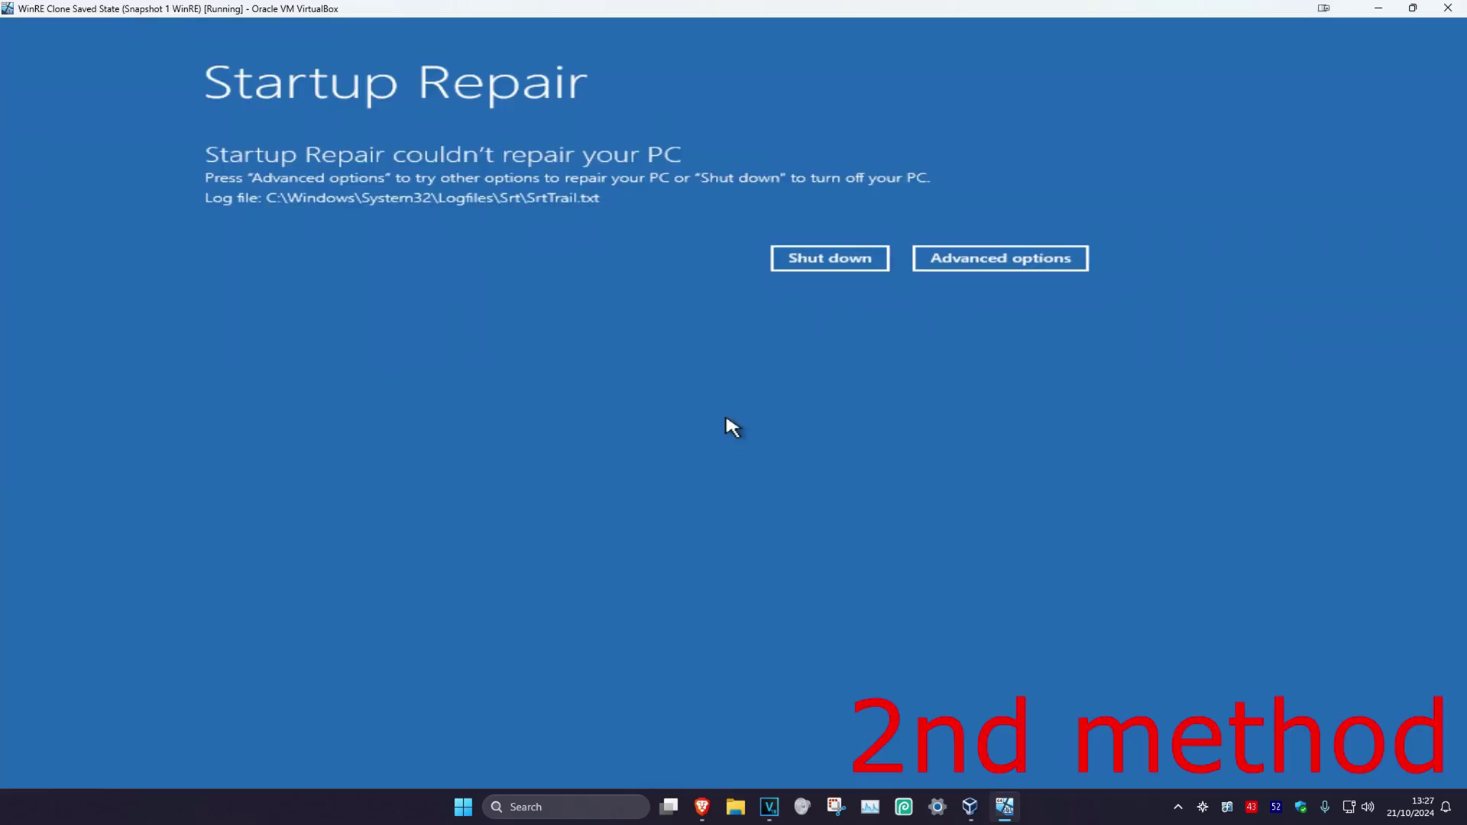
Step: Launch System Restore from Troubleshoot > Advanced options, then cancel it when no restore points exist
{"action": "left_click", "coordinate": [1025, 261]}
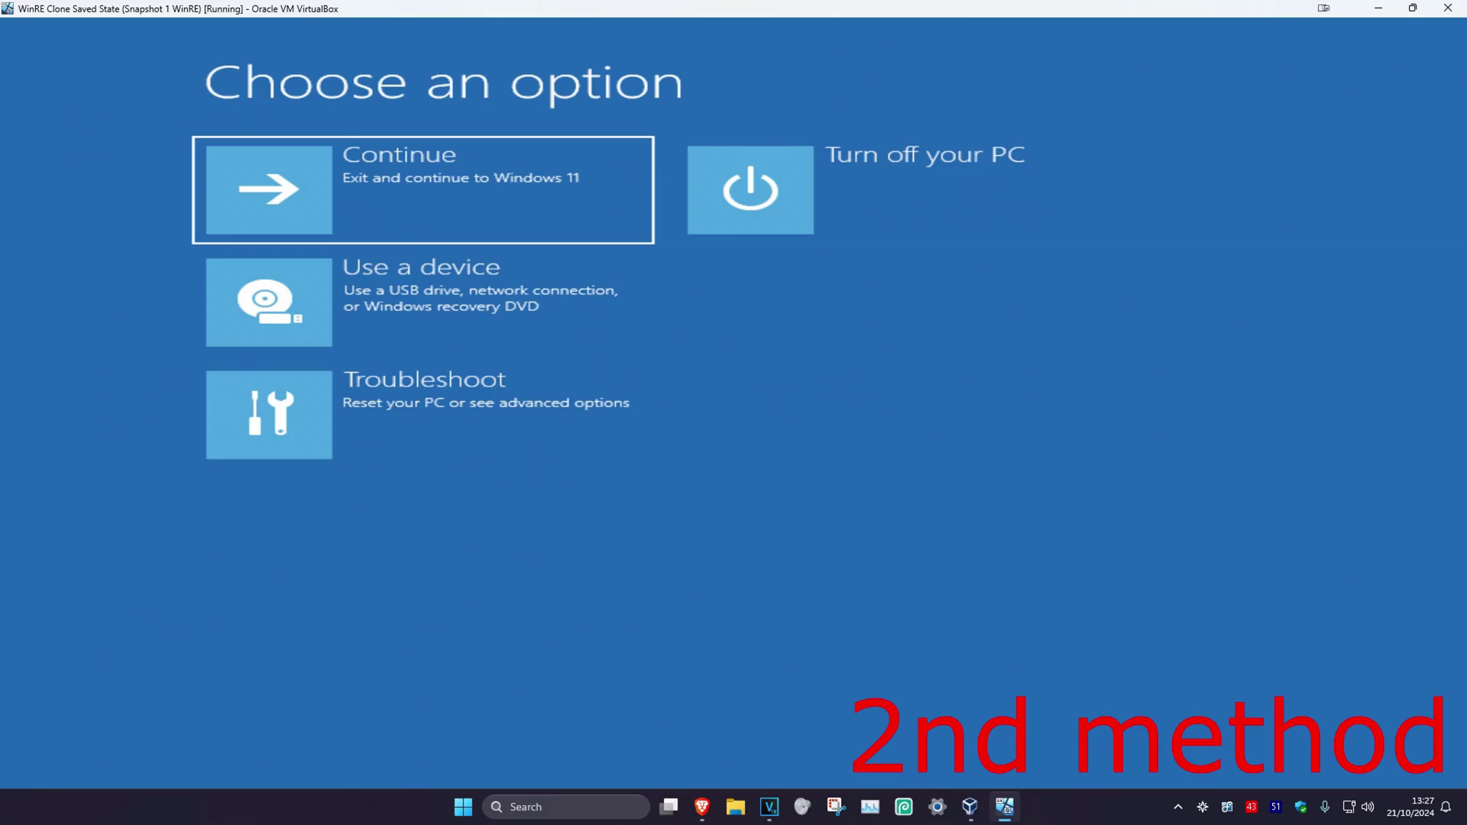
{"action": "left_click", "coordinate": [534, 414]}
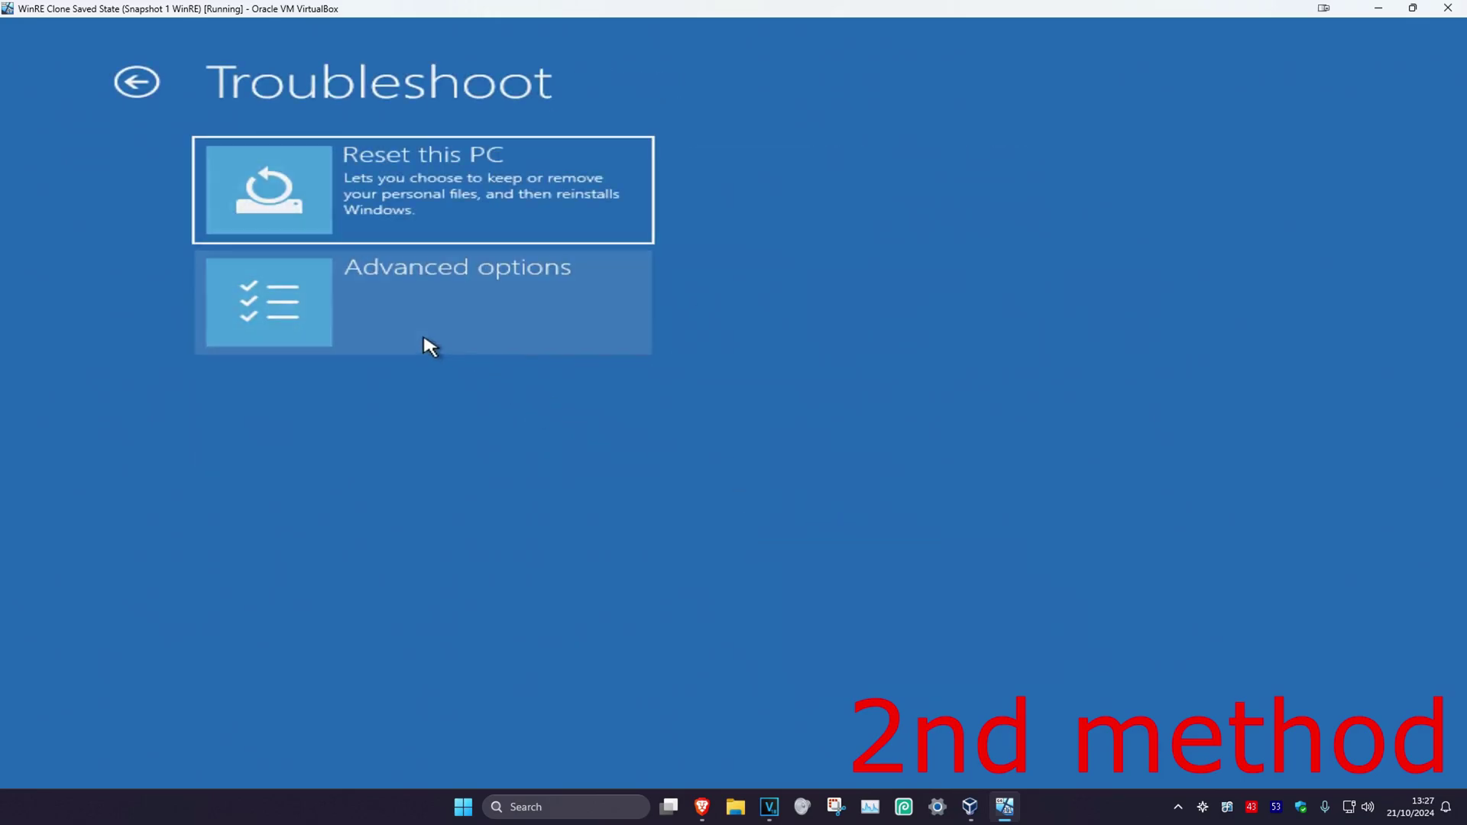
{"action": "left_click", "coordinate": [431, 347]}
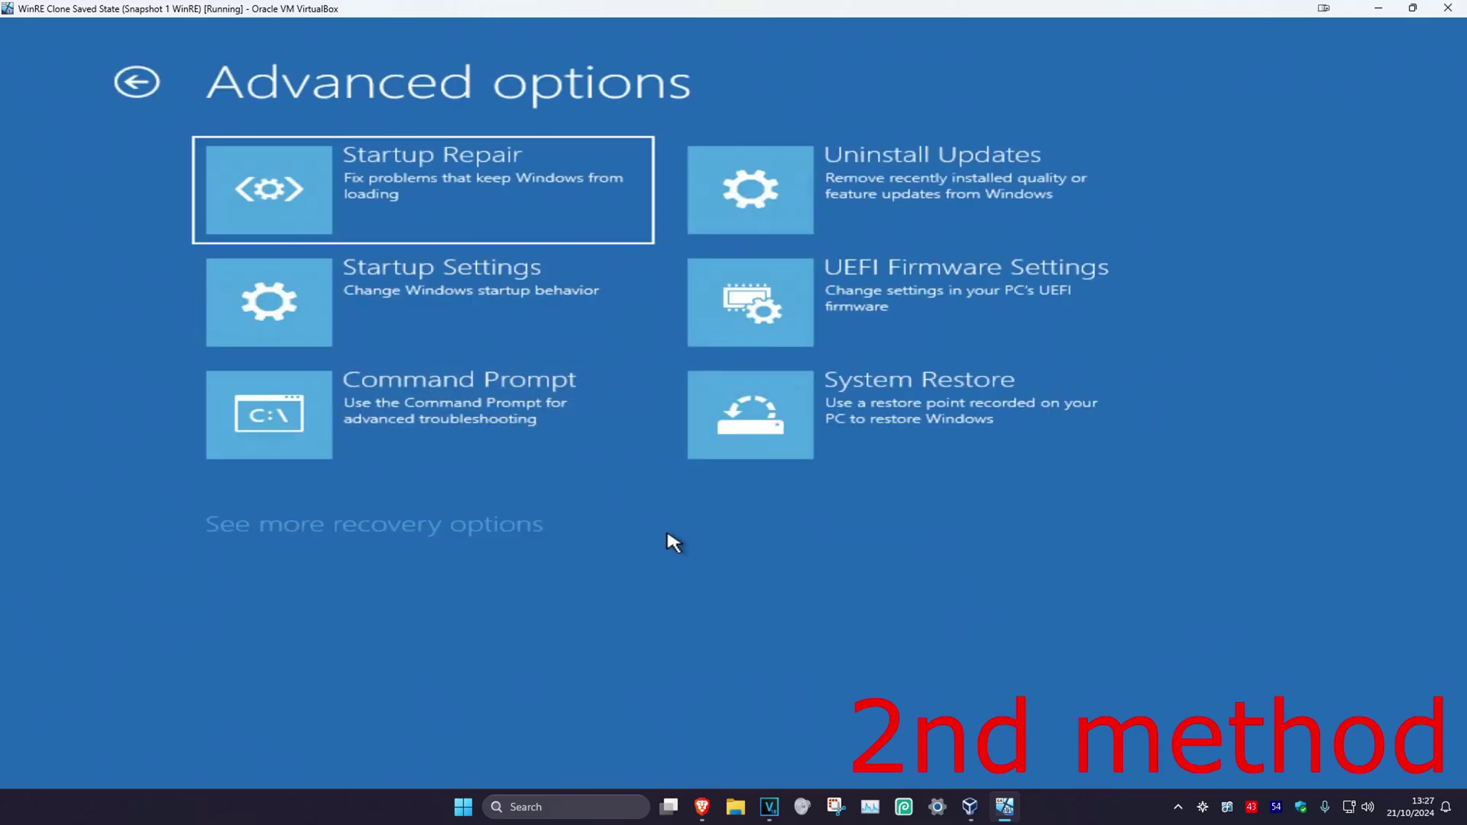
{"action": "left_click", "coordinate": [910, 443]}
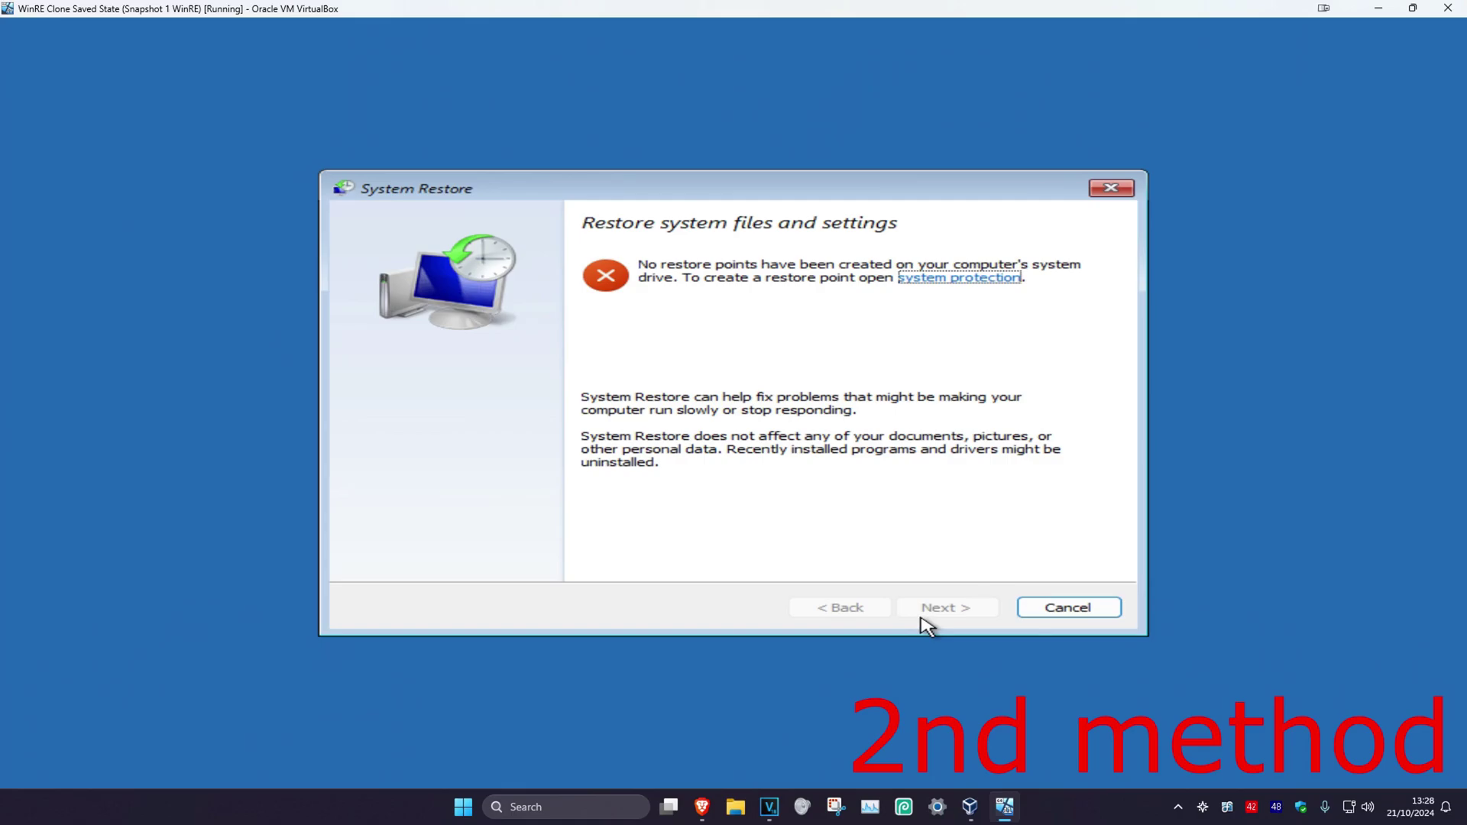
{"action": "left_click", "coordinate": [1069, 608]}
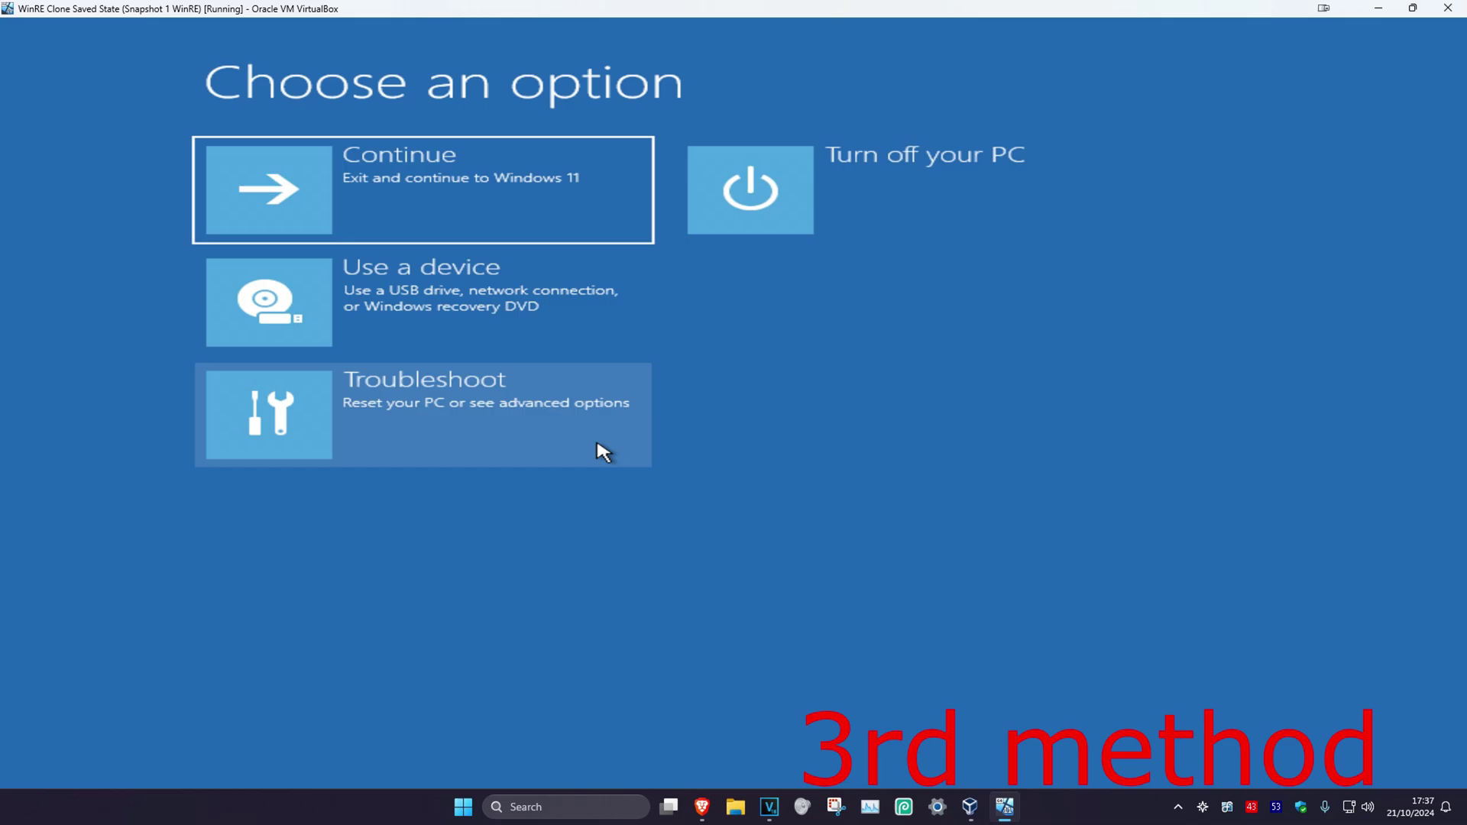
Step: Launch Command Prompt from Troubleshoot > Advanced options and focus its window at X:\Windows\System32
{"action": "left_click", "coordinate": [554, 441]}
{"action": "left_click", "coordinate": [516, 308]}
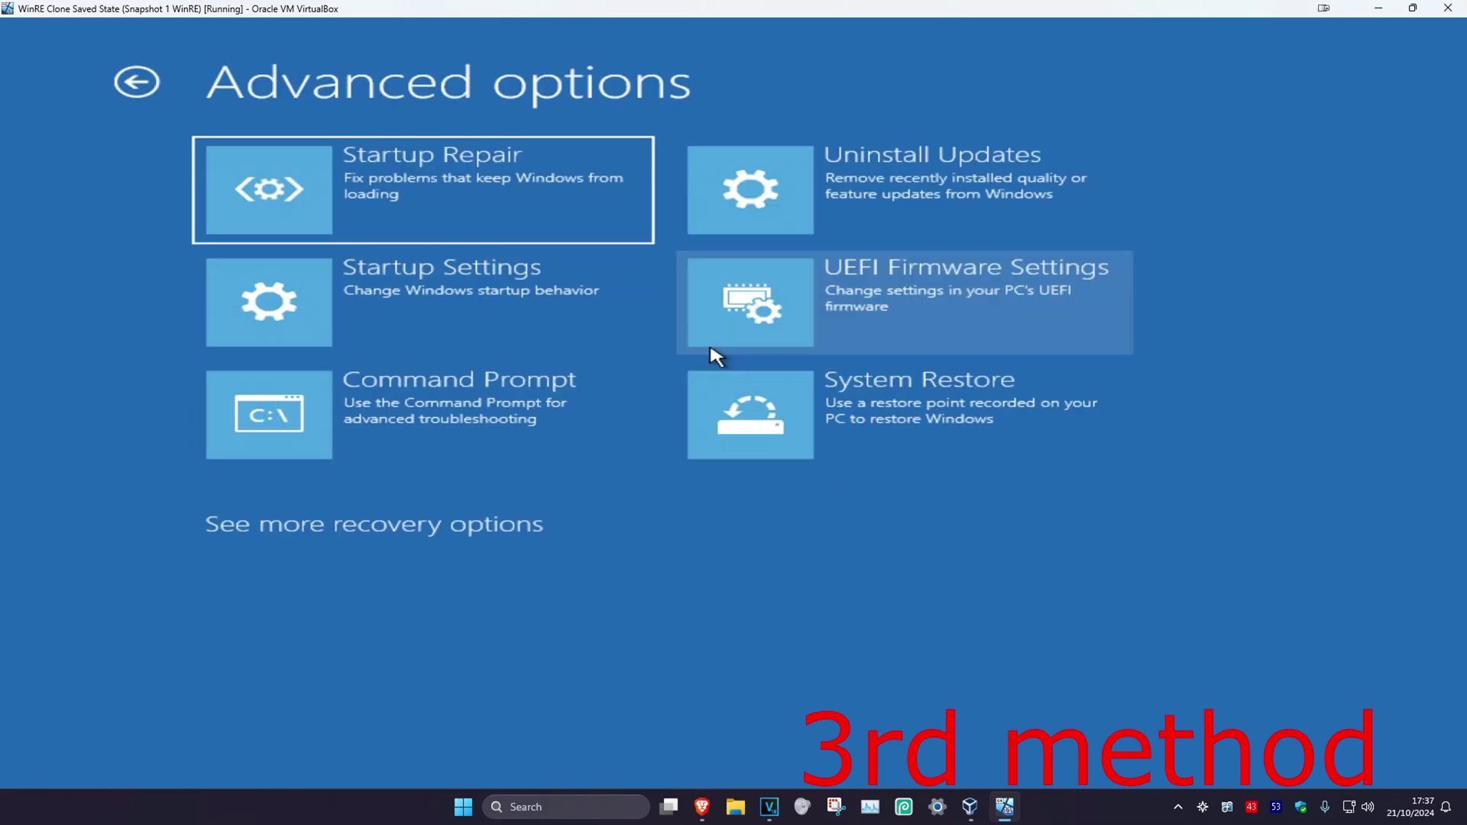
{"action": "left_click", "coordinate": [561, 413]}
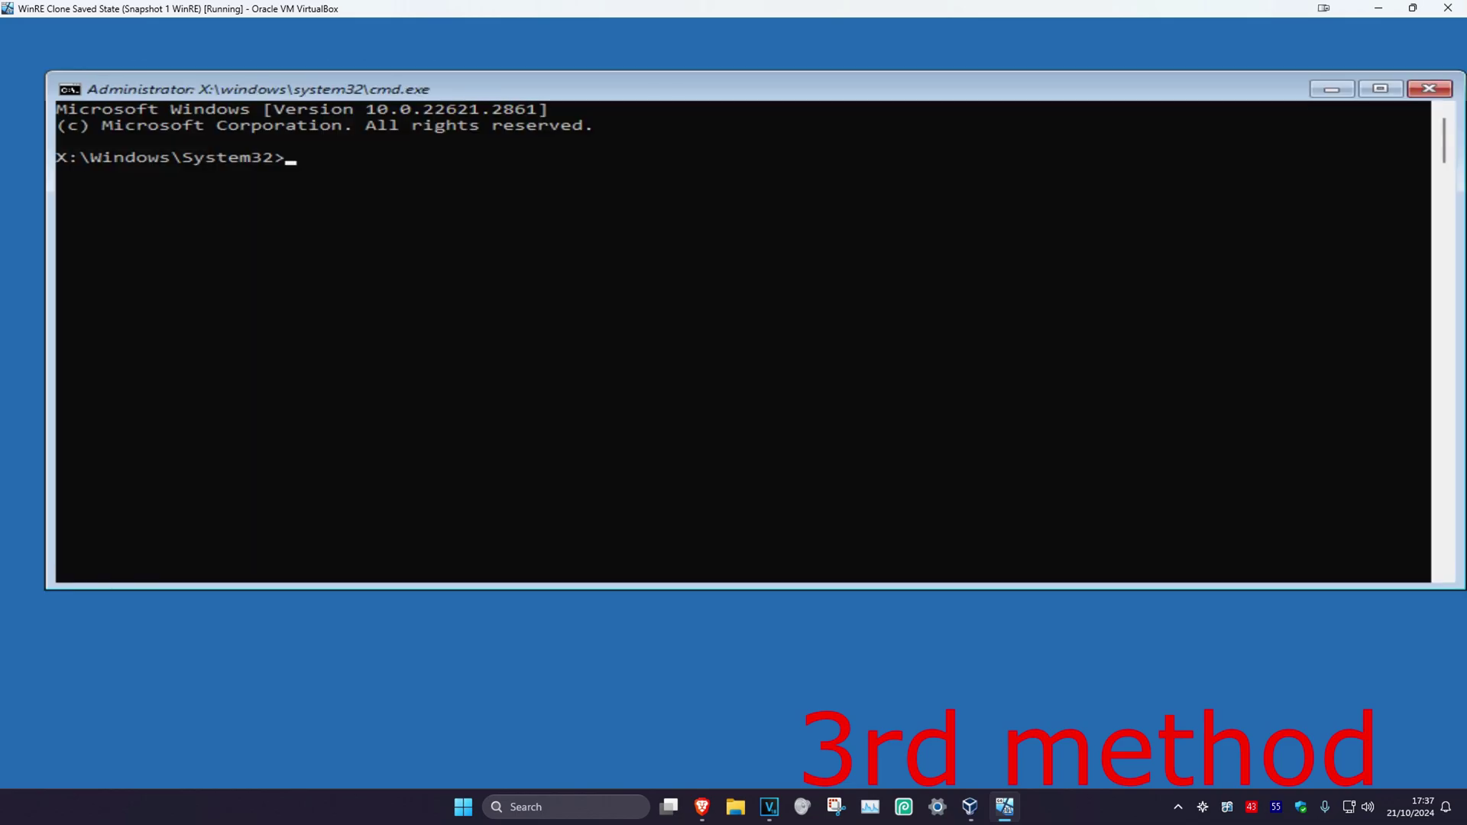
{"action": "left_click", "coordinate": [380, 365]}
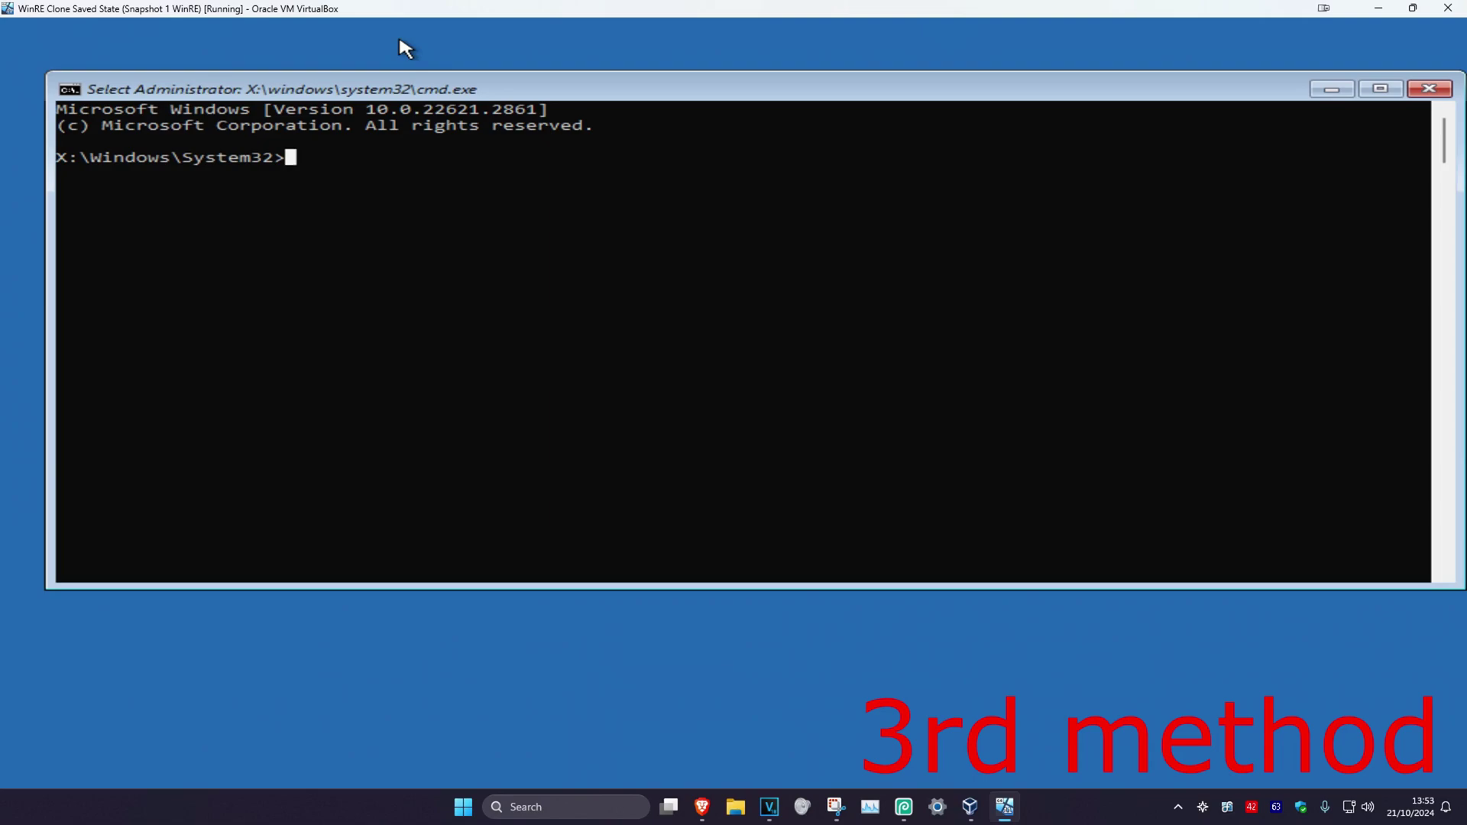
Step: Run 'c:' to switch the prompt to the C:\> drive
{"action": "type", "text": "c:"}
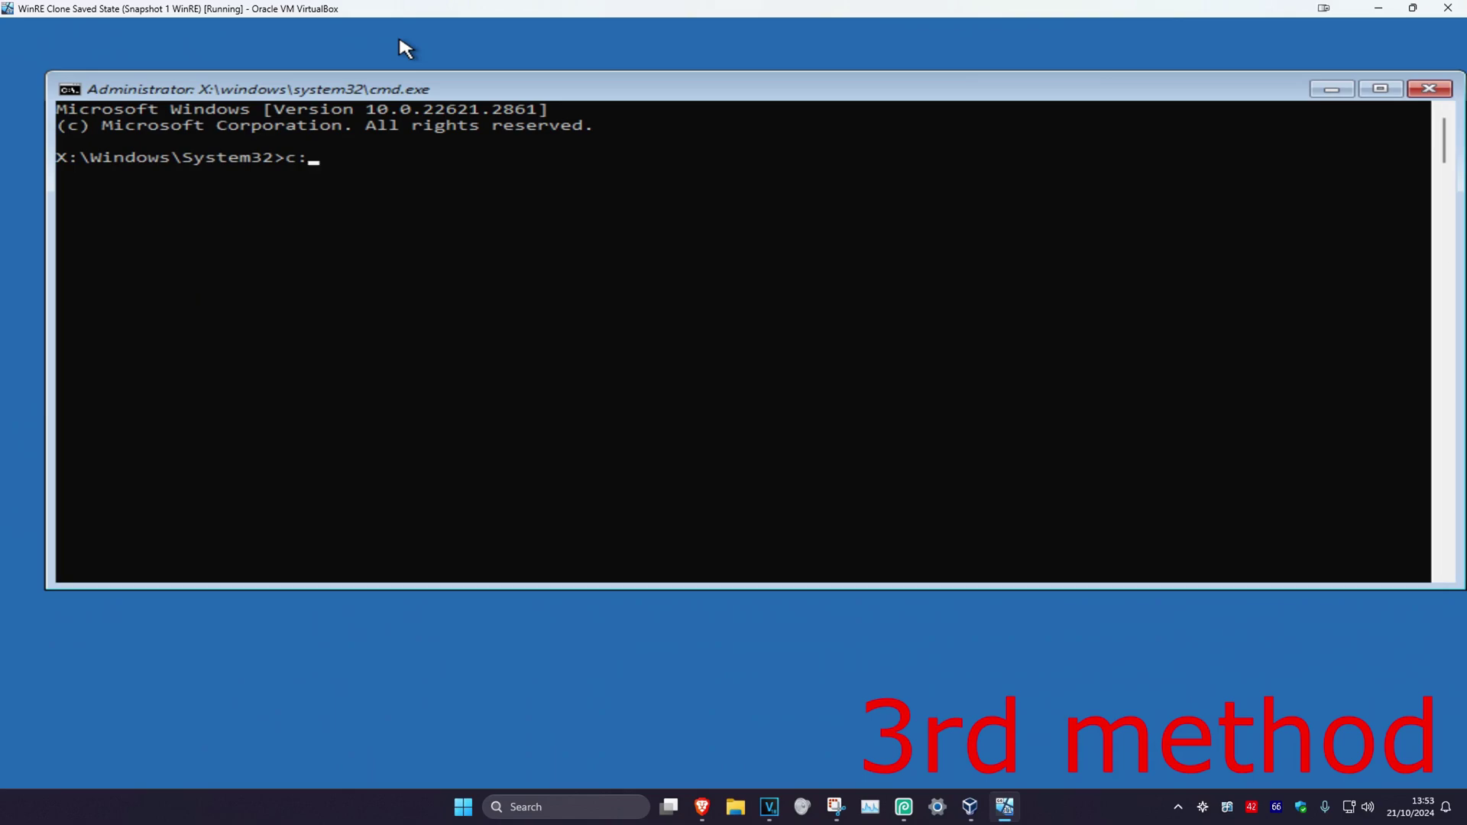
{"action": "key", "text": "Return"}
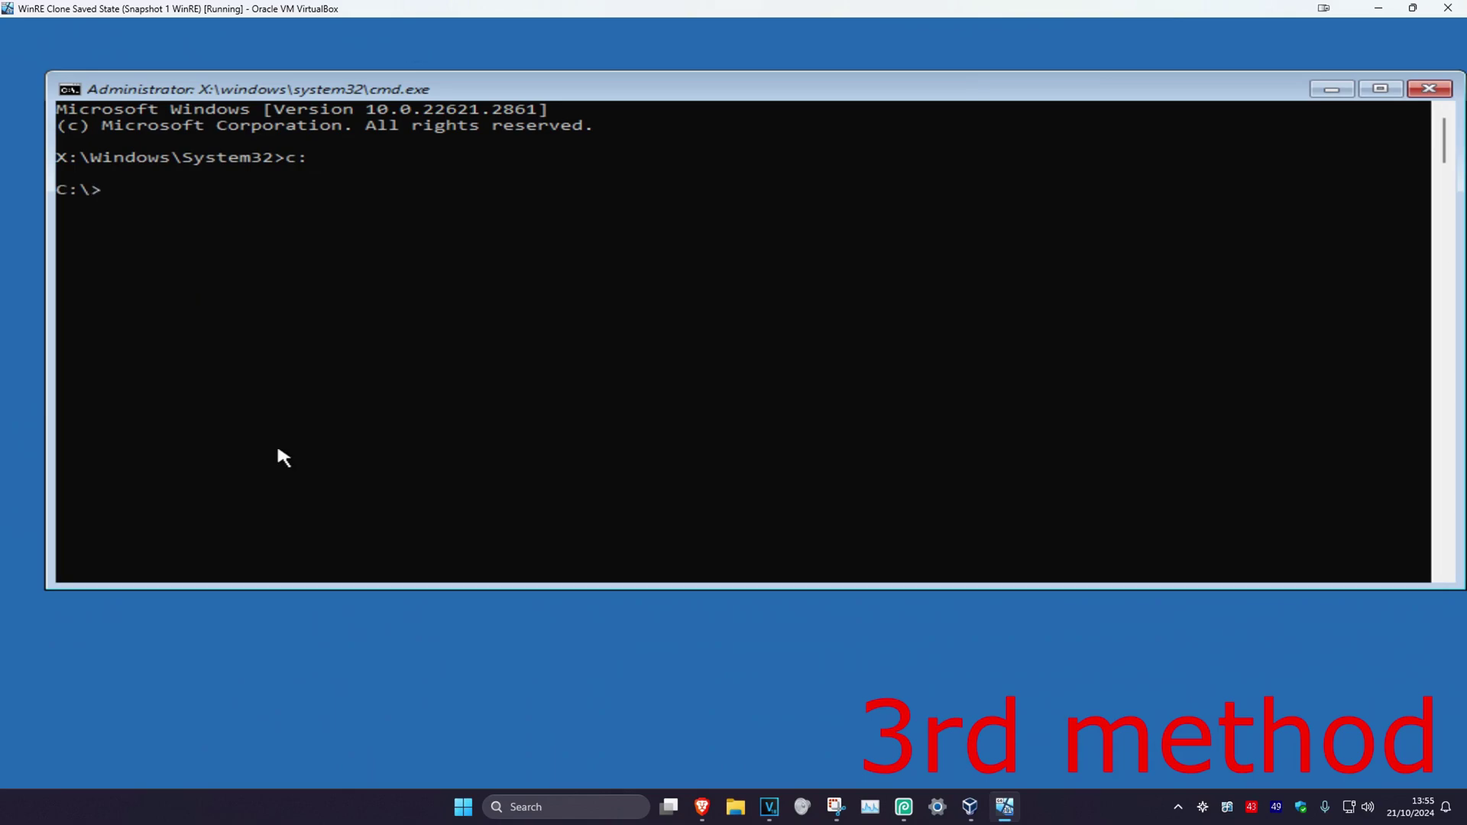
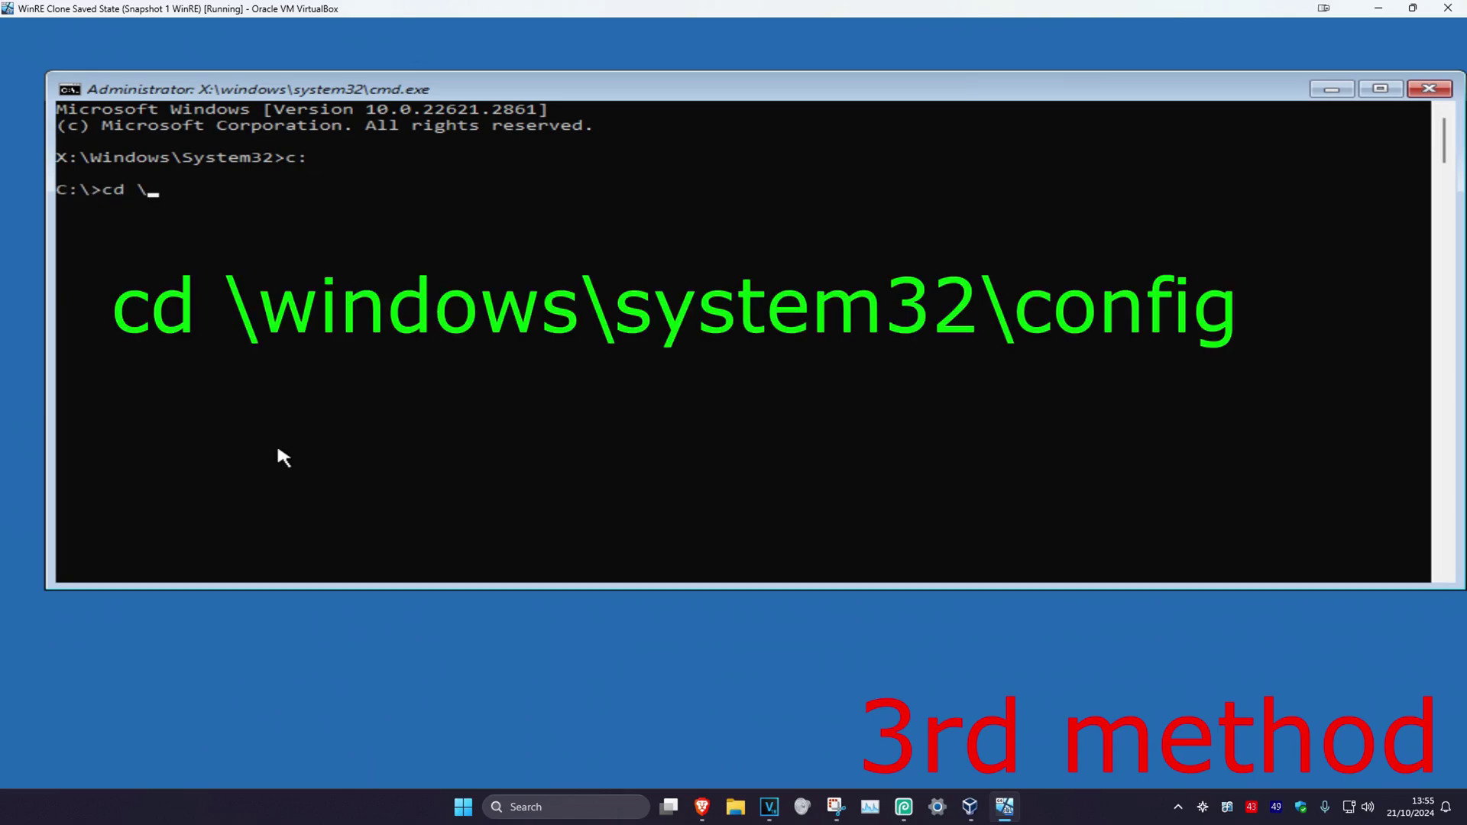
Step: Begin entering the command 'cd \windows\sys' at the C:\> prompt without running it
{"action": "type", "text": "windows\\system32\\config"}
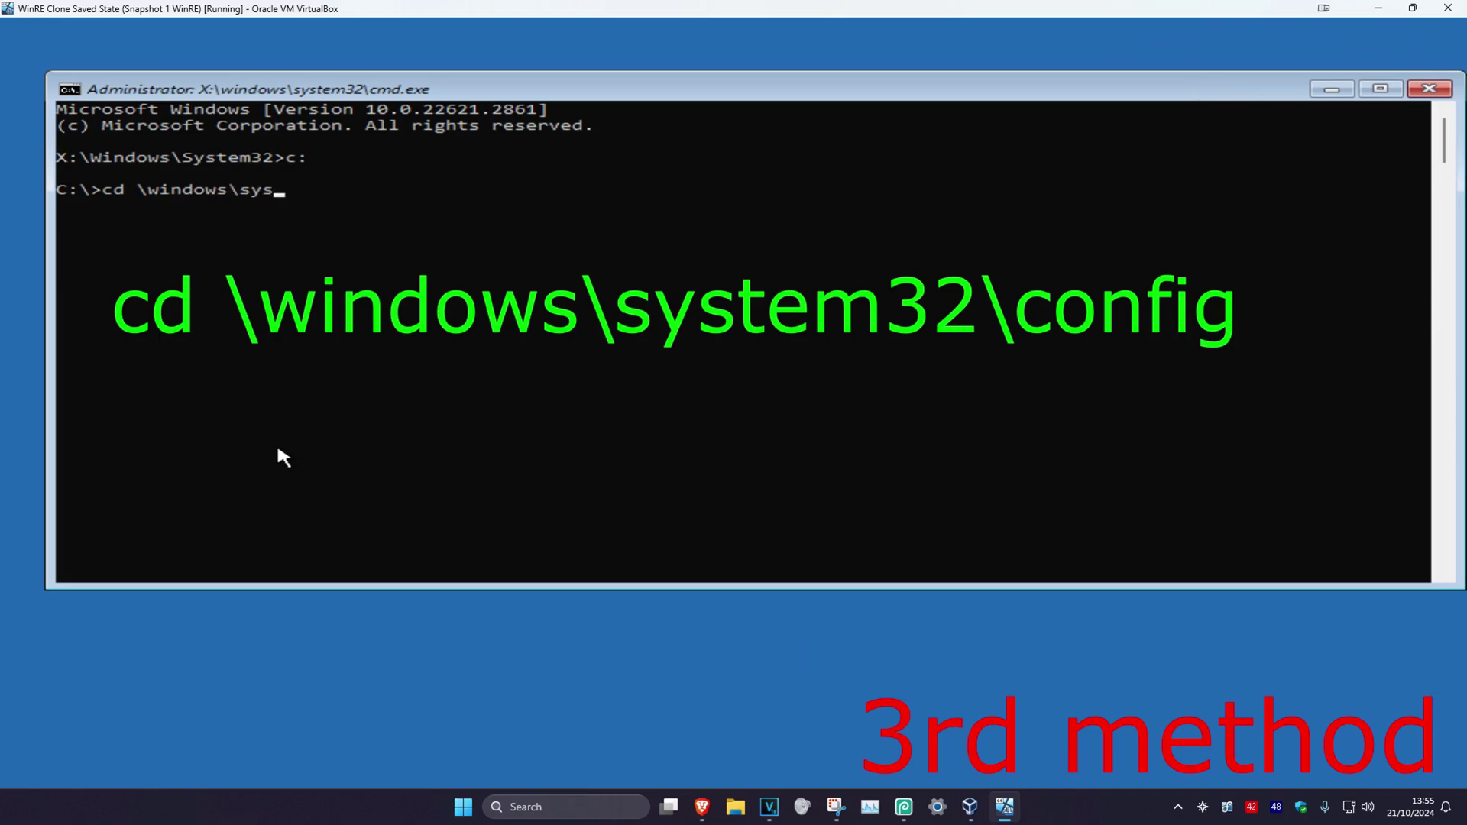
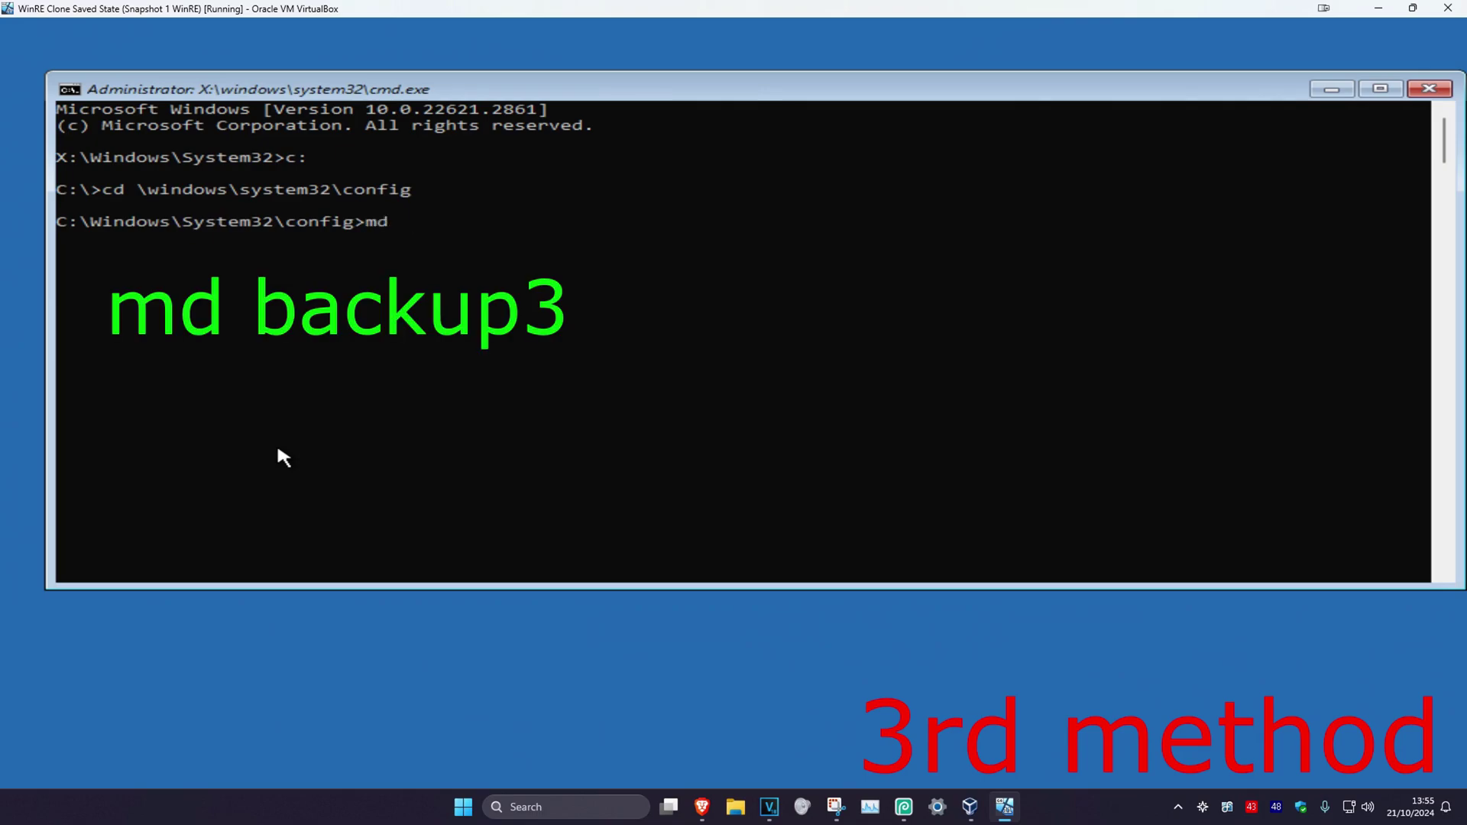
Step: Create the backup3 folder with 'md backup3' and begin the 'copy *.*' command
{"action": "type", "text": "backup3"}
{"action": "key", "text": "Return"}
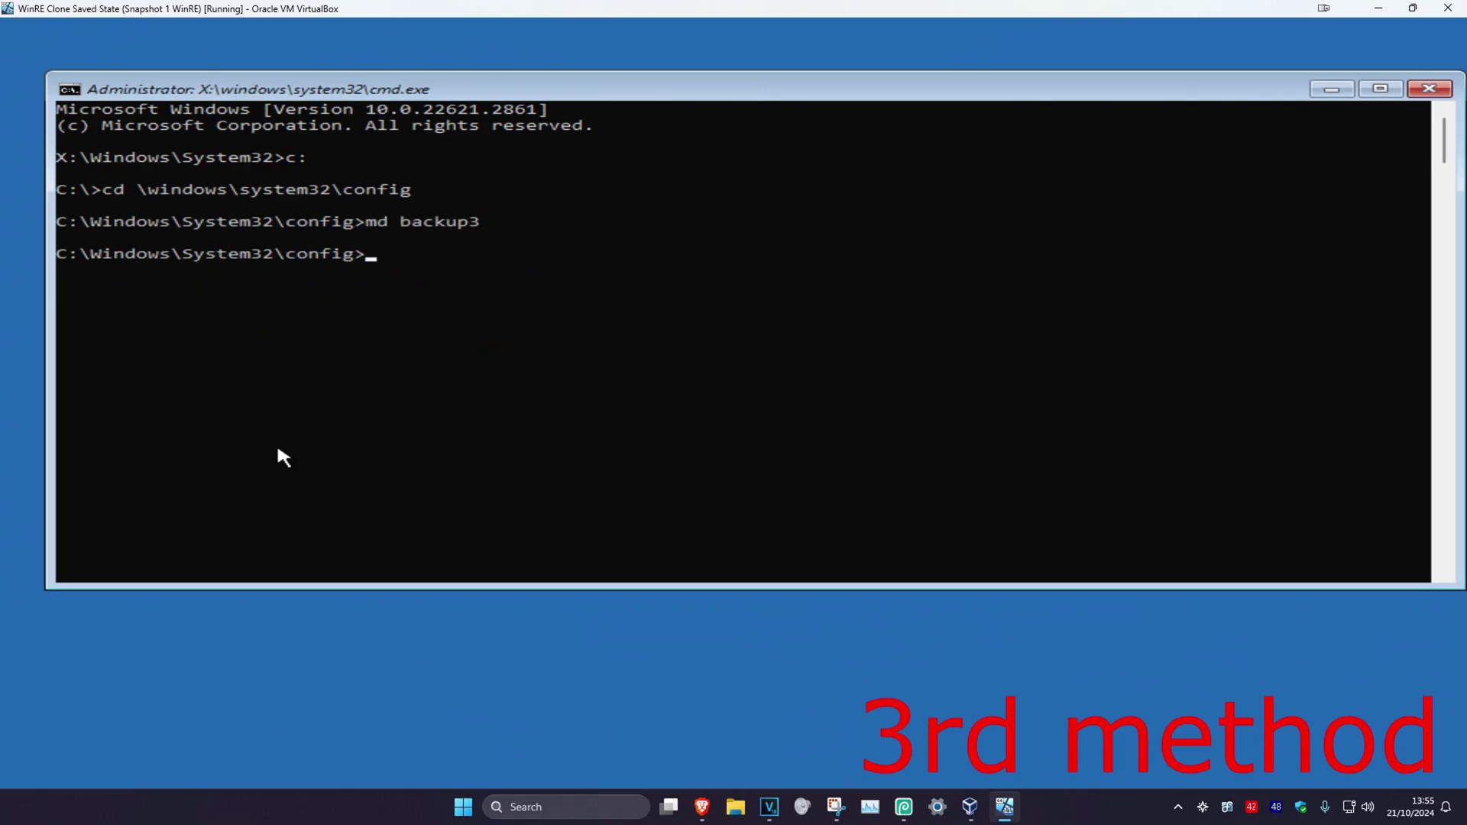
{"action": "type", "text": "copy"}
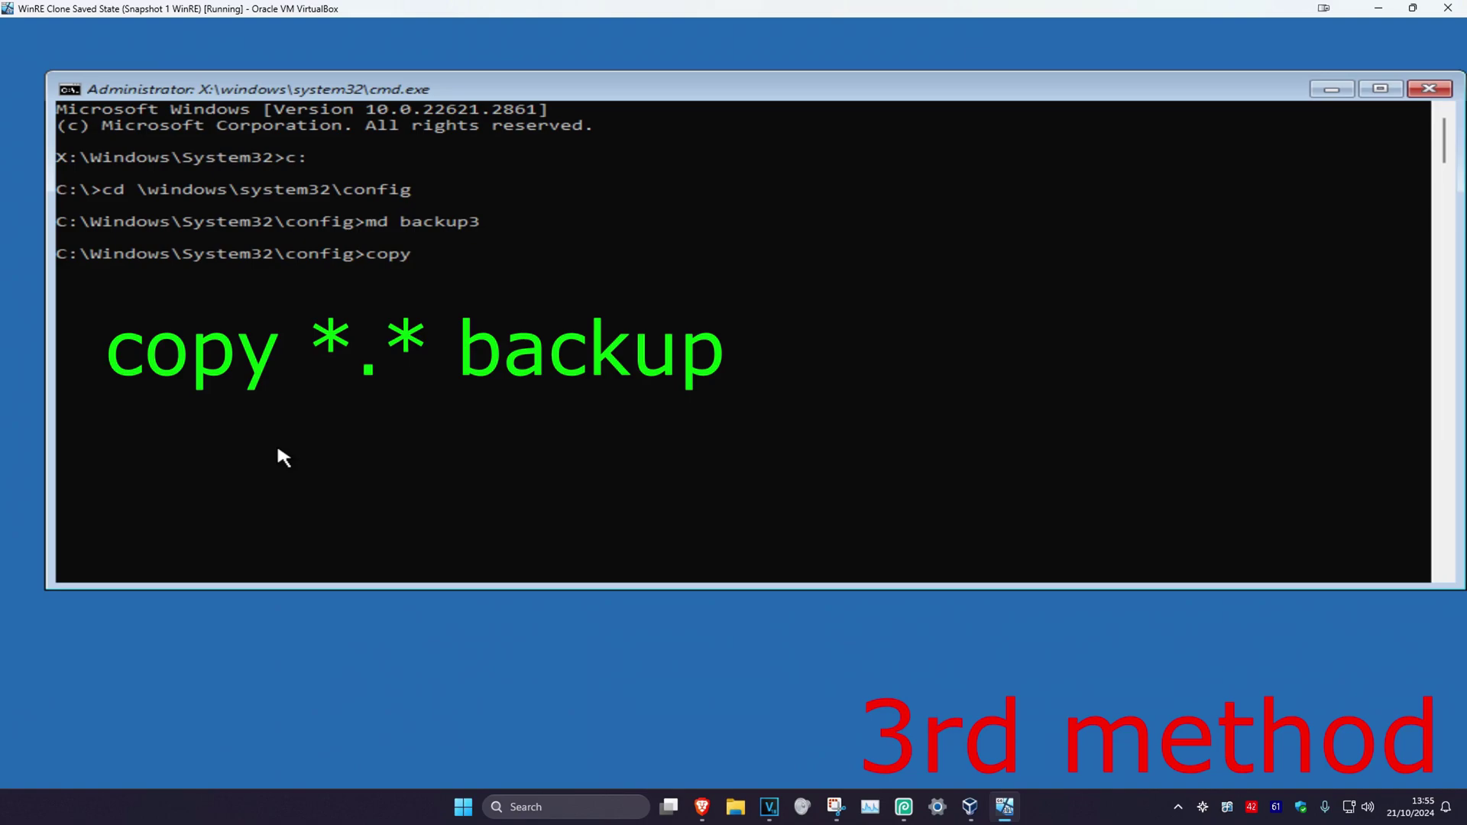
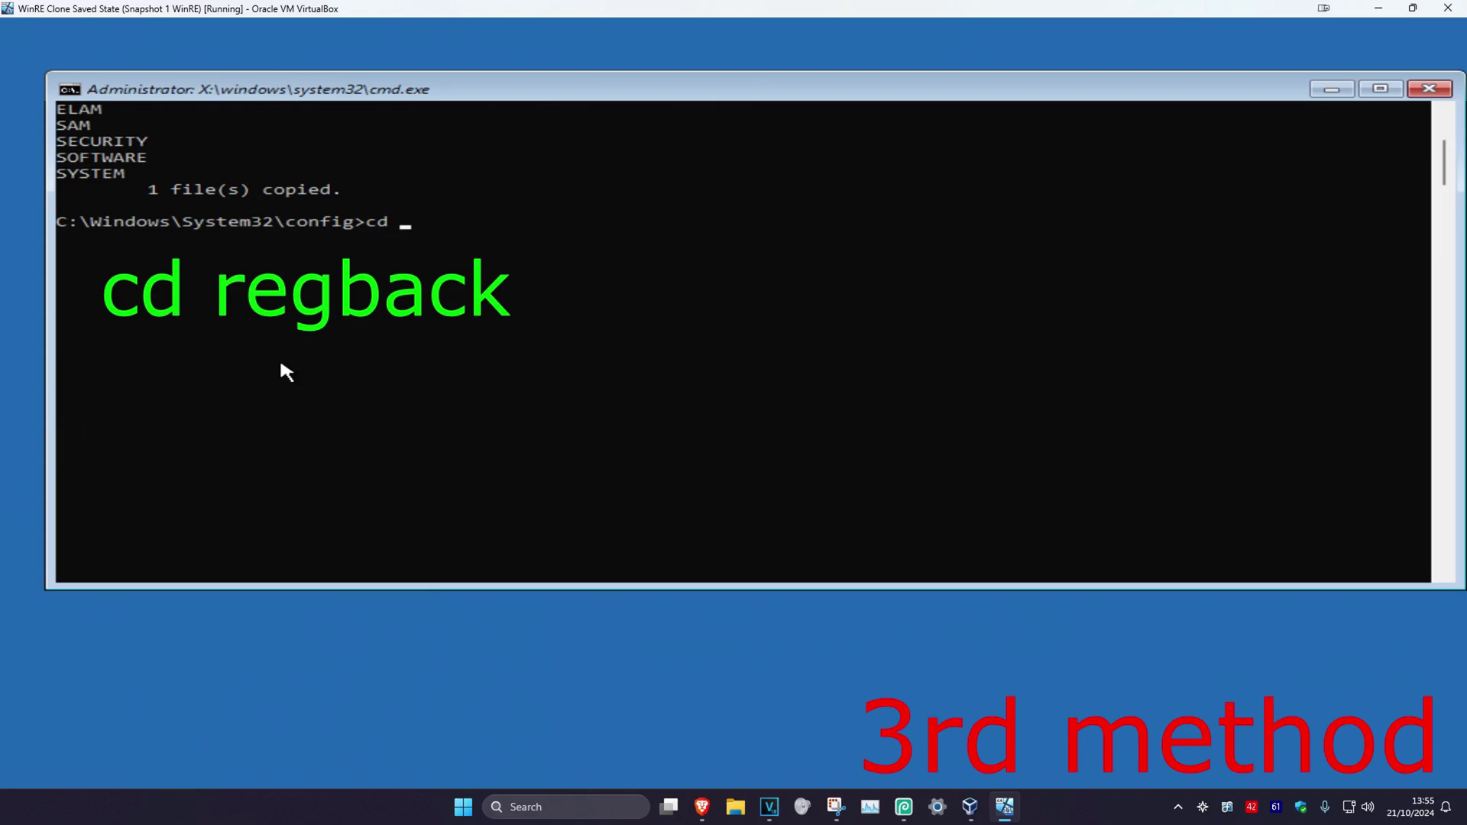
Step: Move into config\RegBack with cd regback and begin the command copy *.* .. there
{"action": "type", "text": "regback"}
{"action": "key", "text": "Return"}
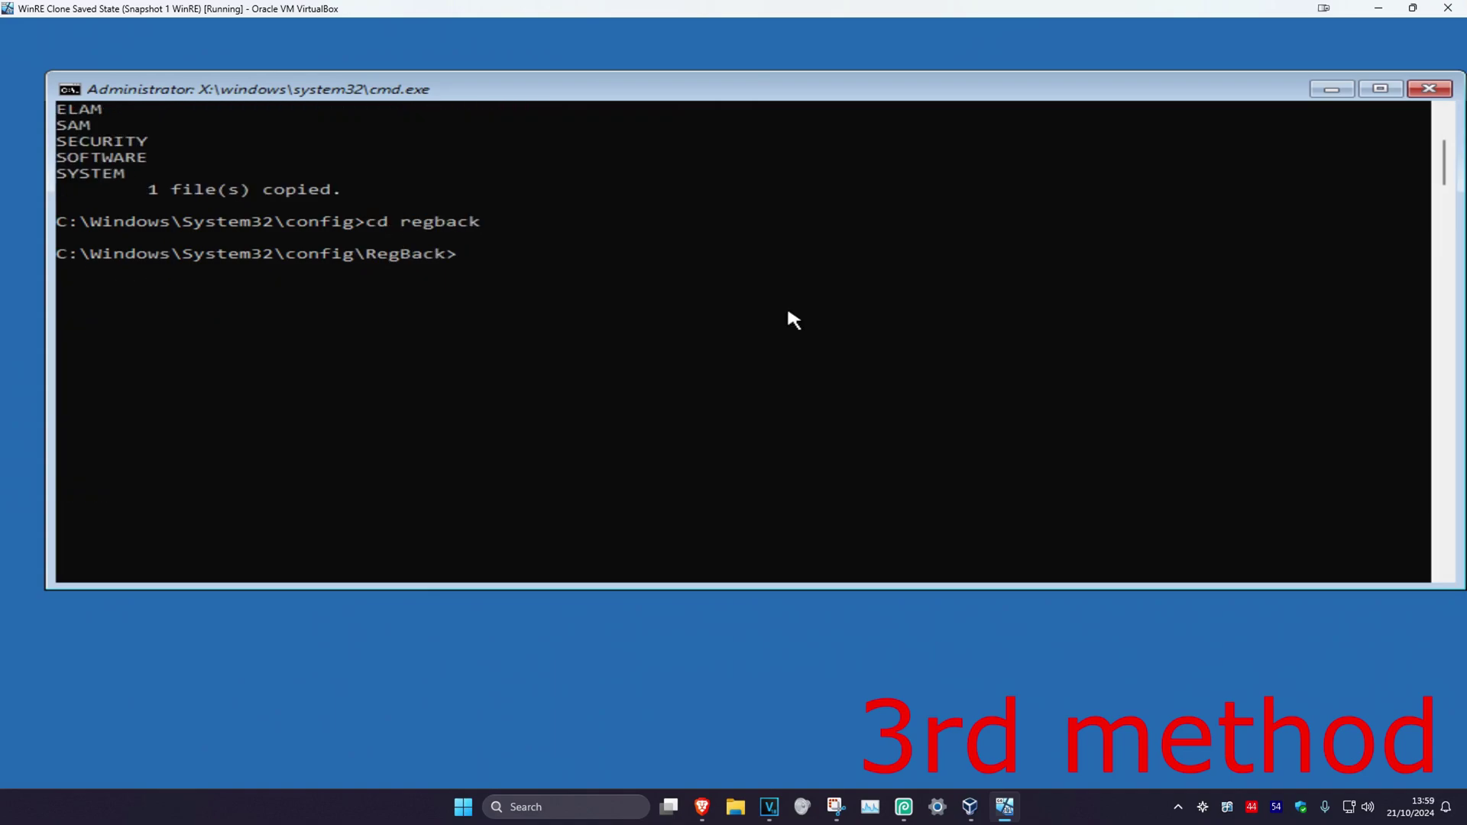
{"action": "type", "text": "copy *.* .."}
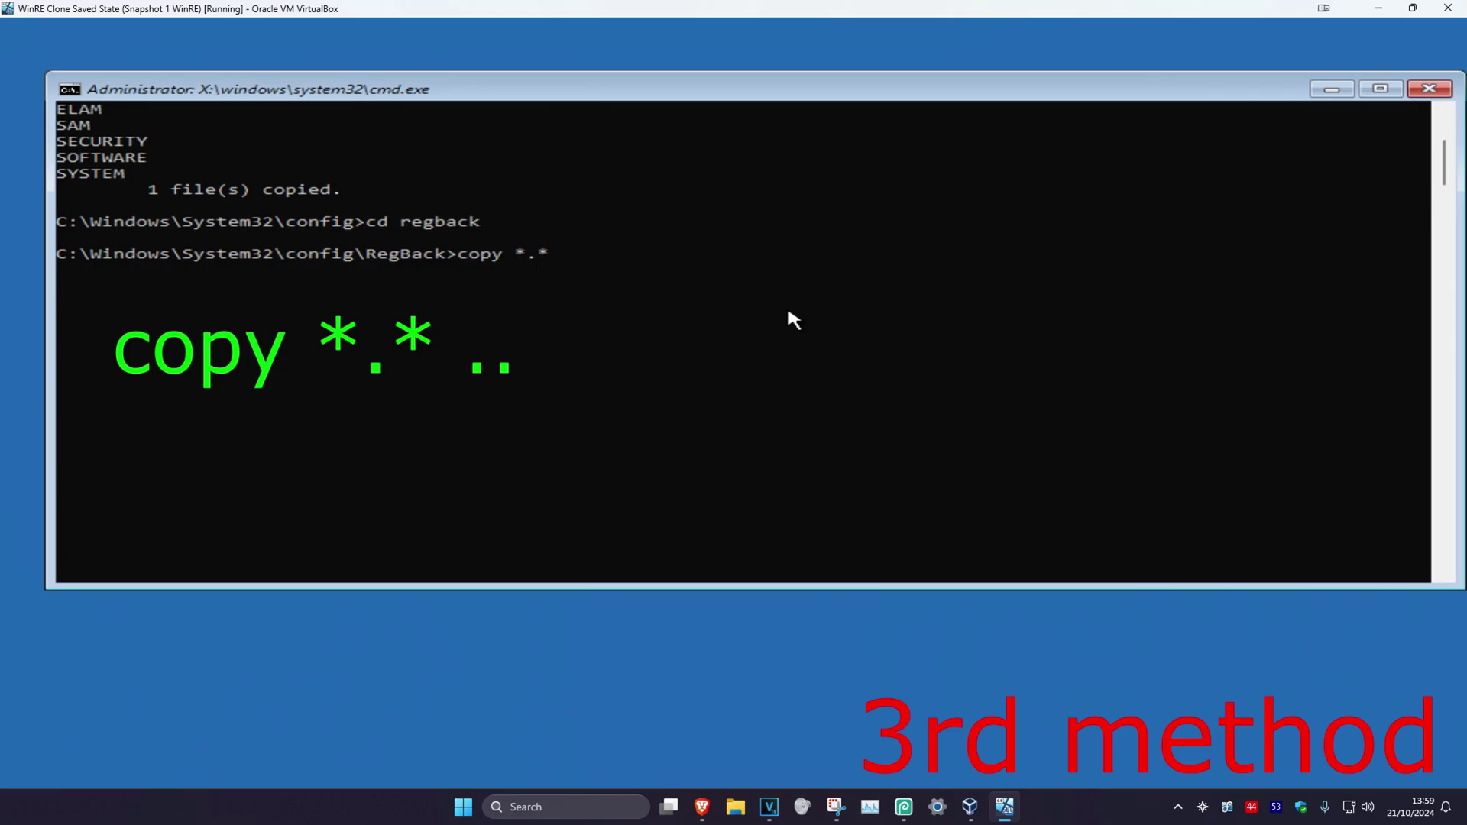
Step: Run 'copy *.* ..' from RegBack to copy the backup hives into config, which copies 0 files
{"action": "key", "text": "Return"}
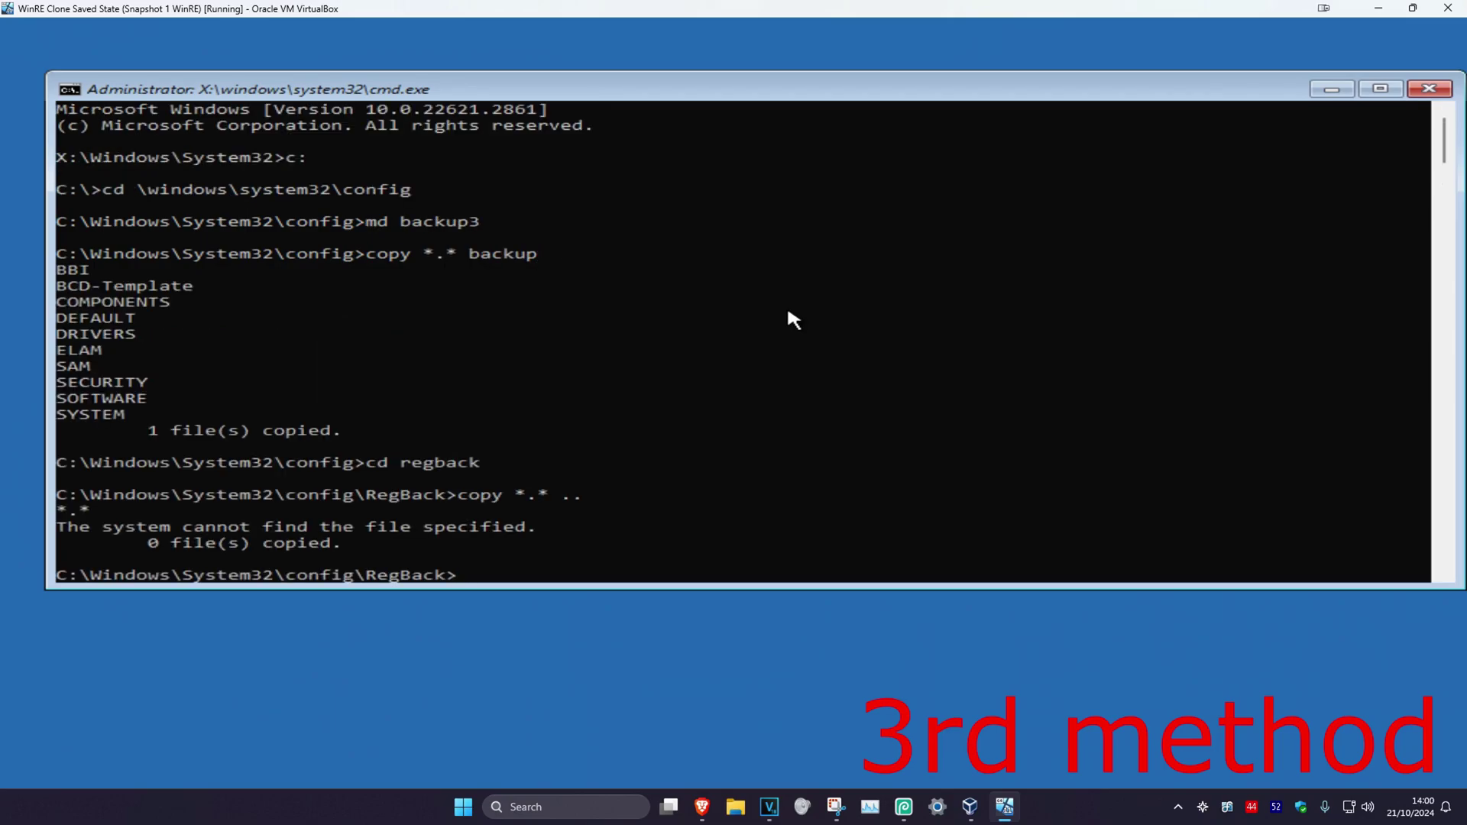
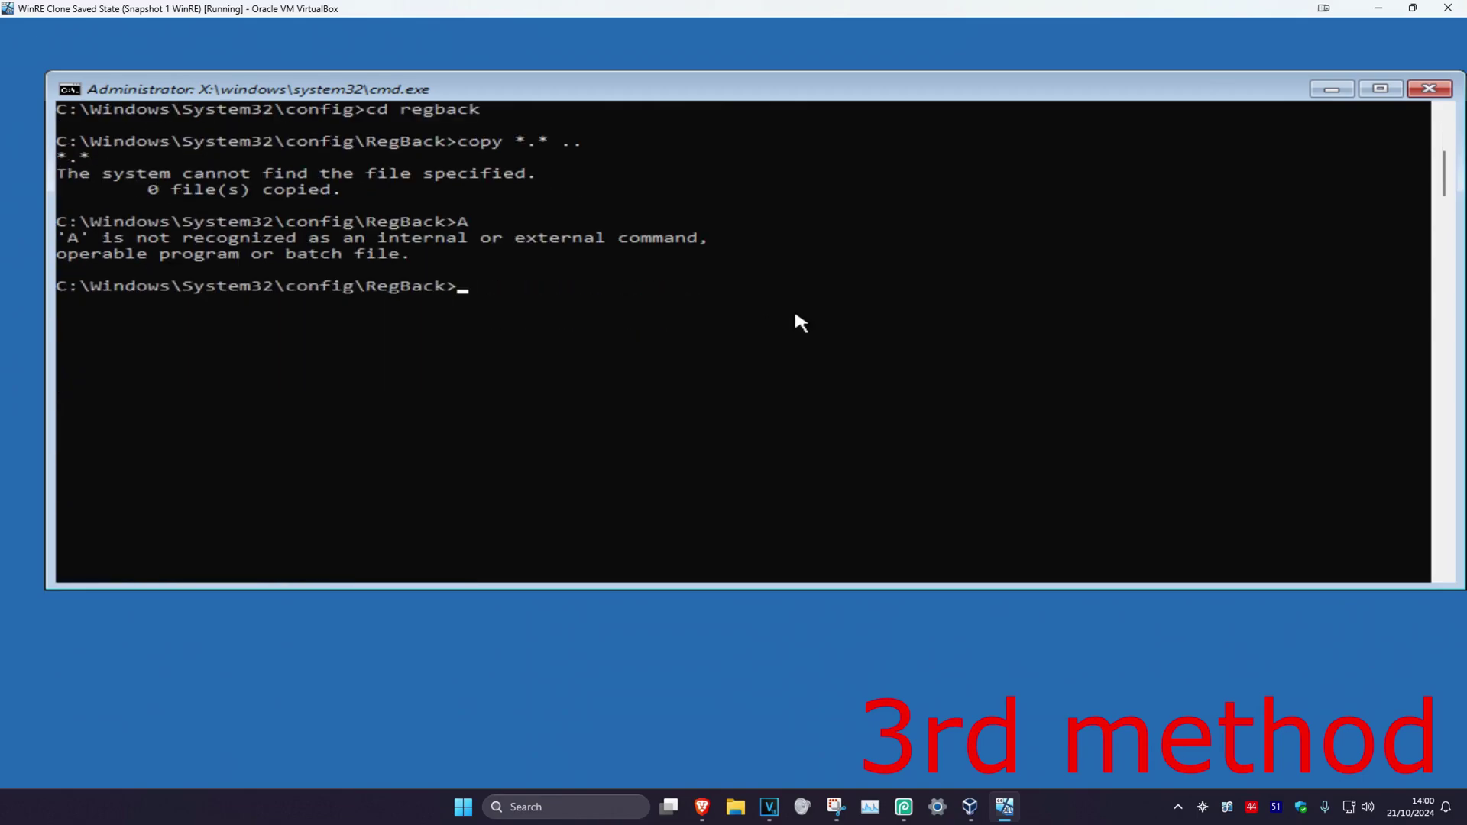
Step: Leave the command prompt with exit to get back to the Choose an option screen
{"action": "type", "text": "exit"}
{"action": "key", "text": "Return"}
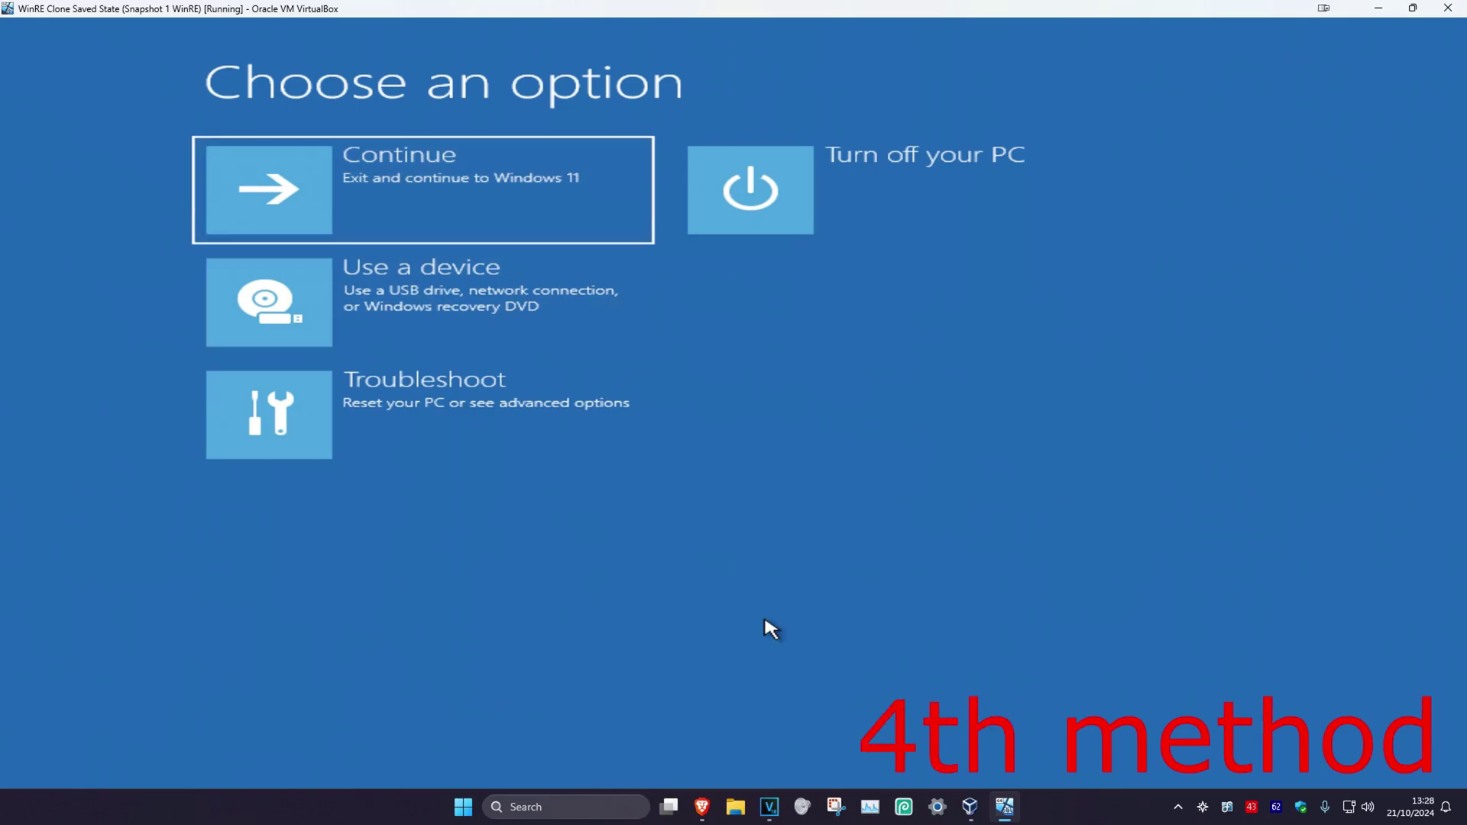
Step: Run Uninstall latest feature update from Troubleshoot > Advanced options > Uninstall Updates
{"action": "left_click", "coordinate": [547, 429]}
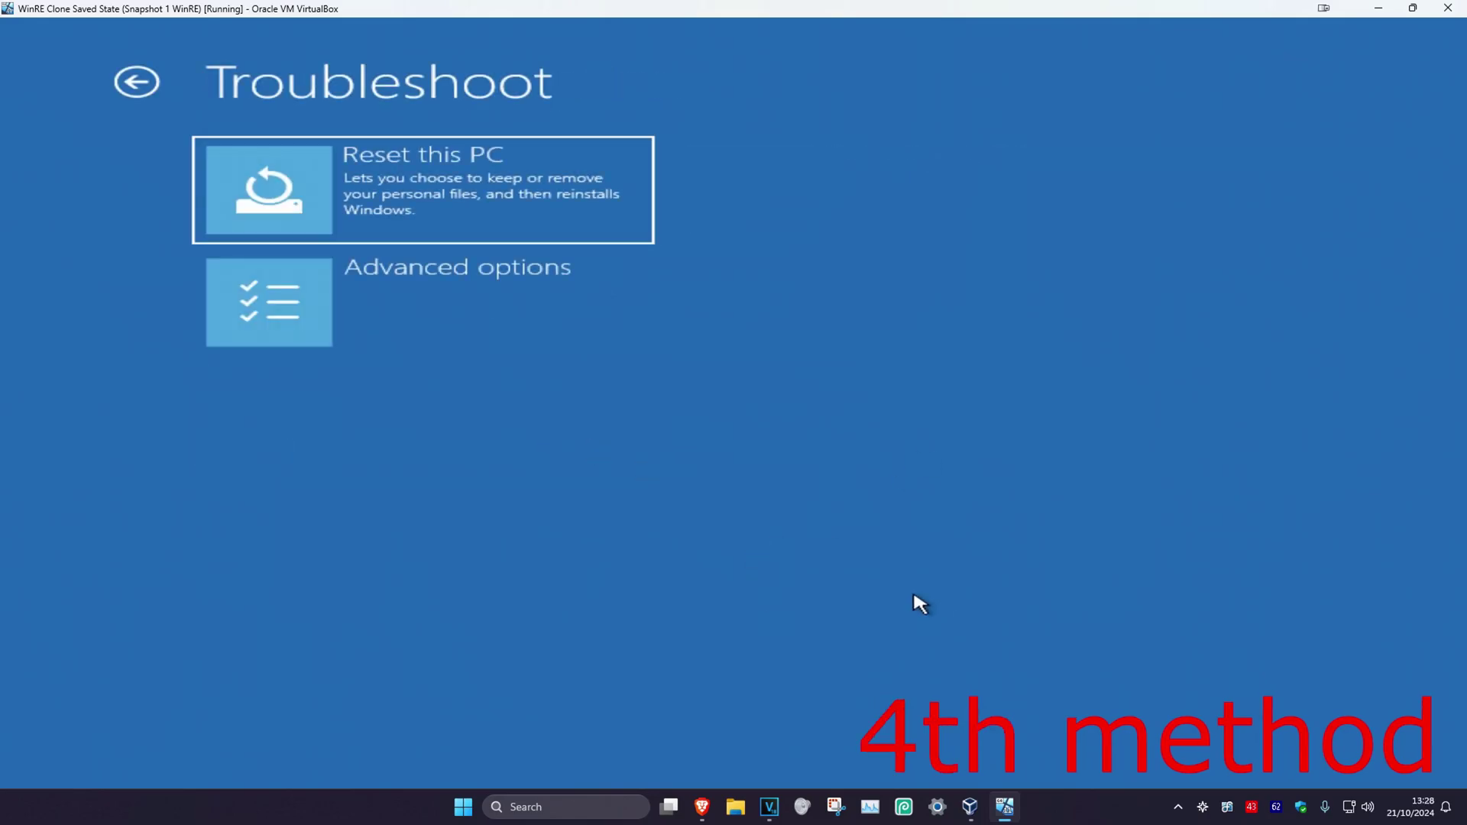
{"action": "left_click", "coordinate": [524, 337]}
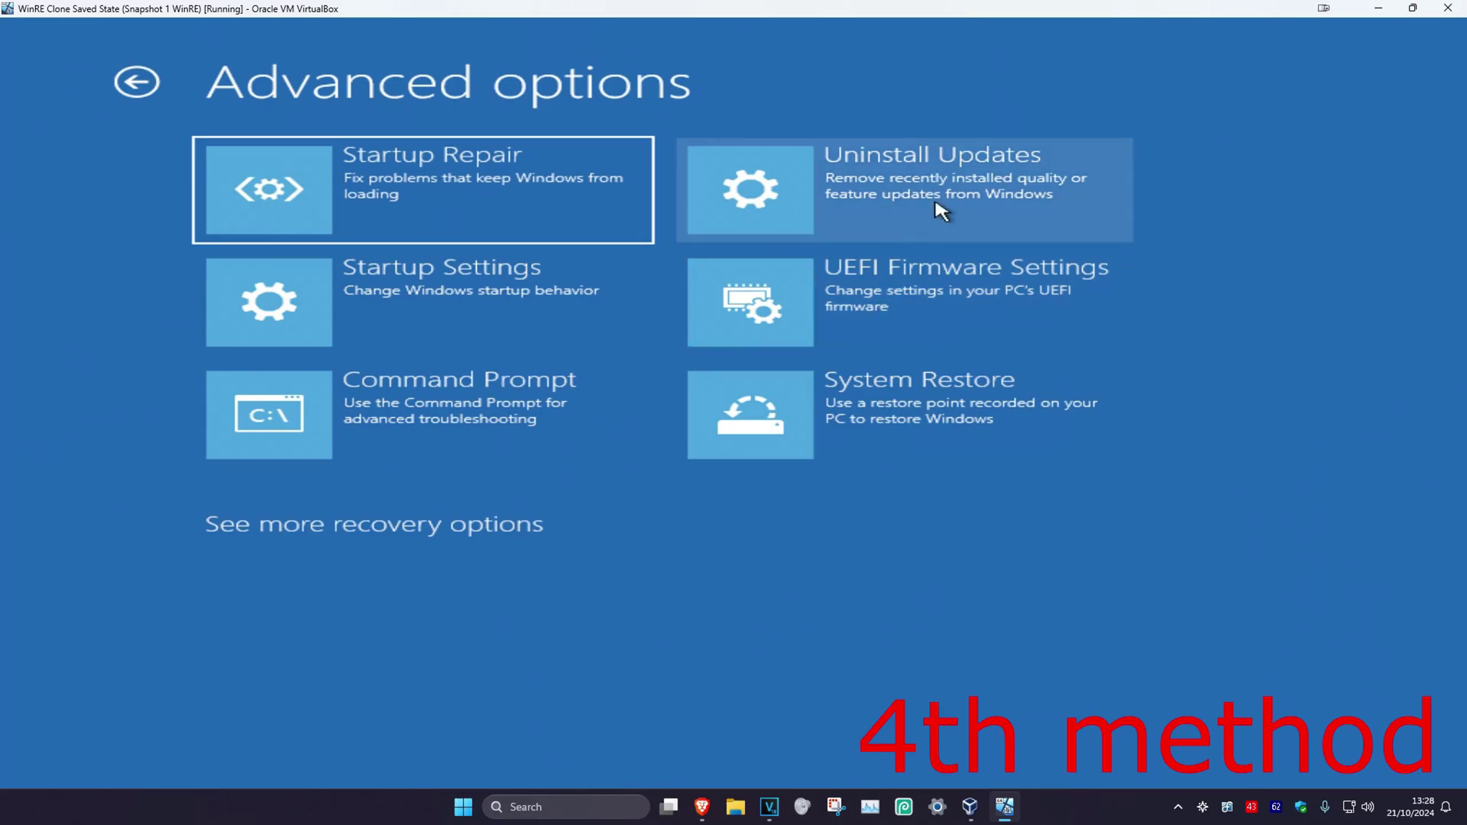
{"action": "left_click", "coordinate": [904, 193]}
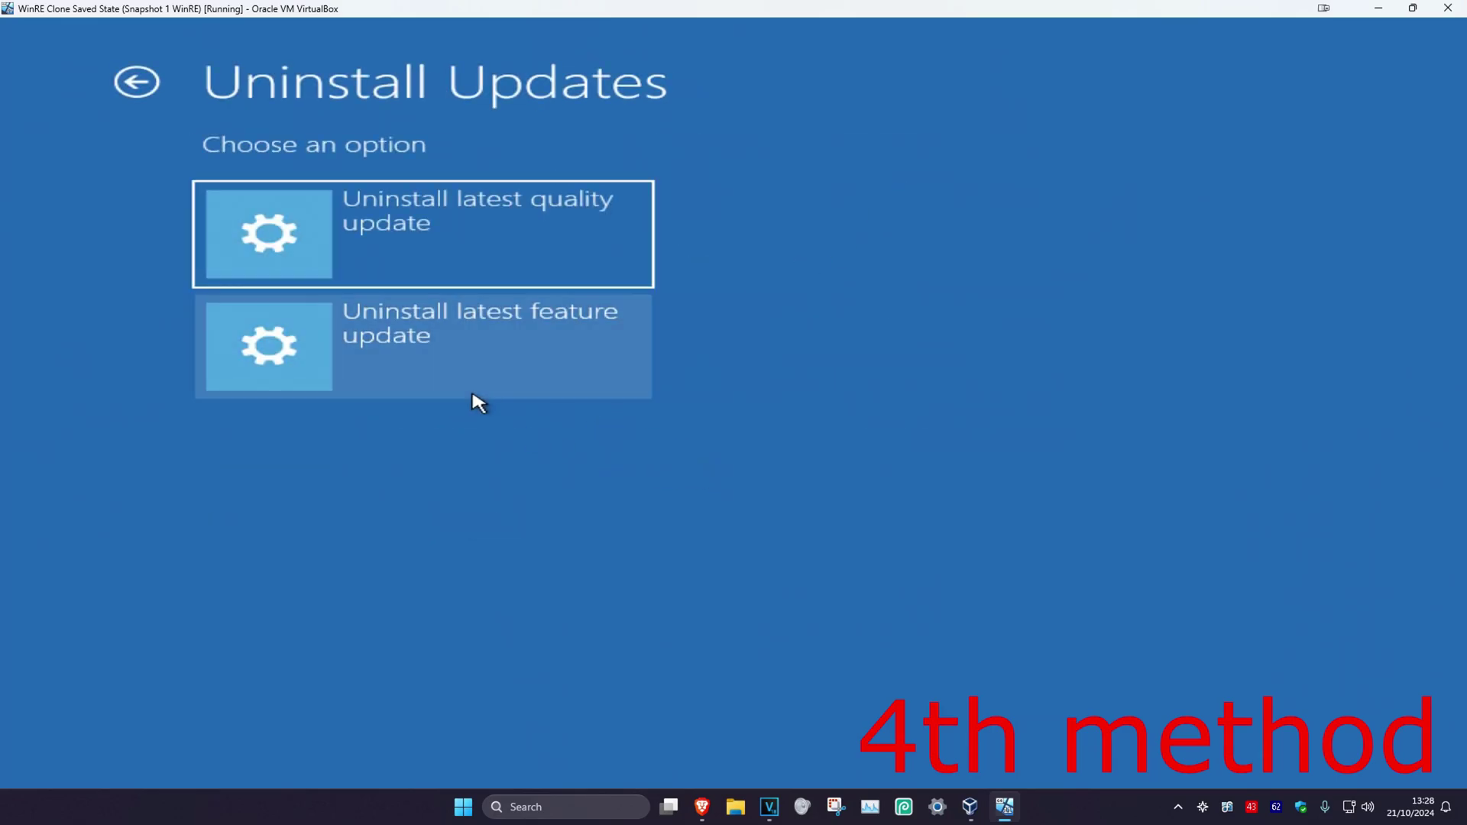
{"action": "left_click", "coordinate": [502, 360]}
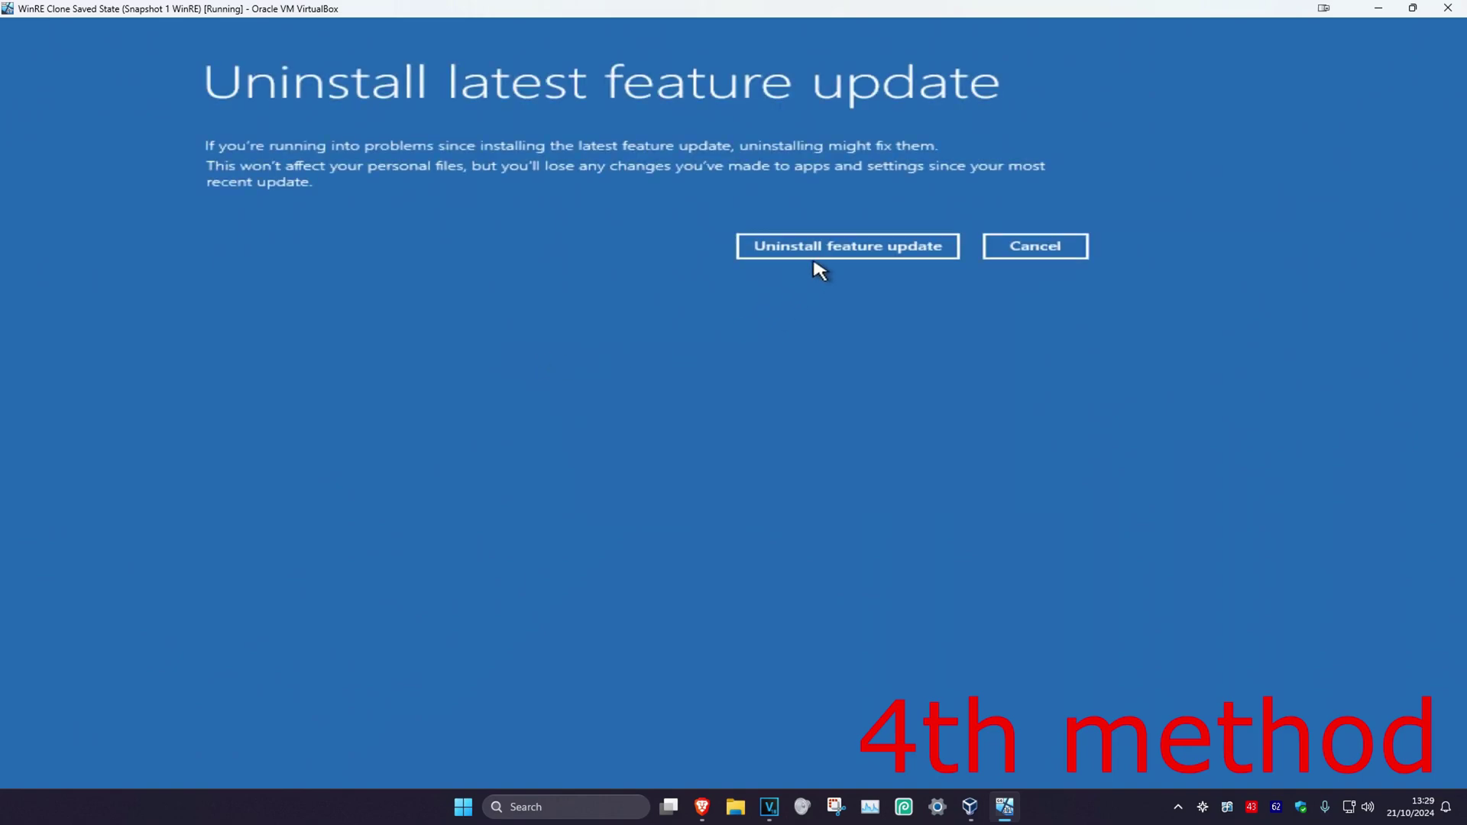
{"action": "left_click", "coordinate": [823, 257]}
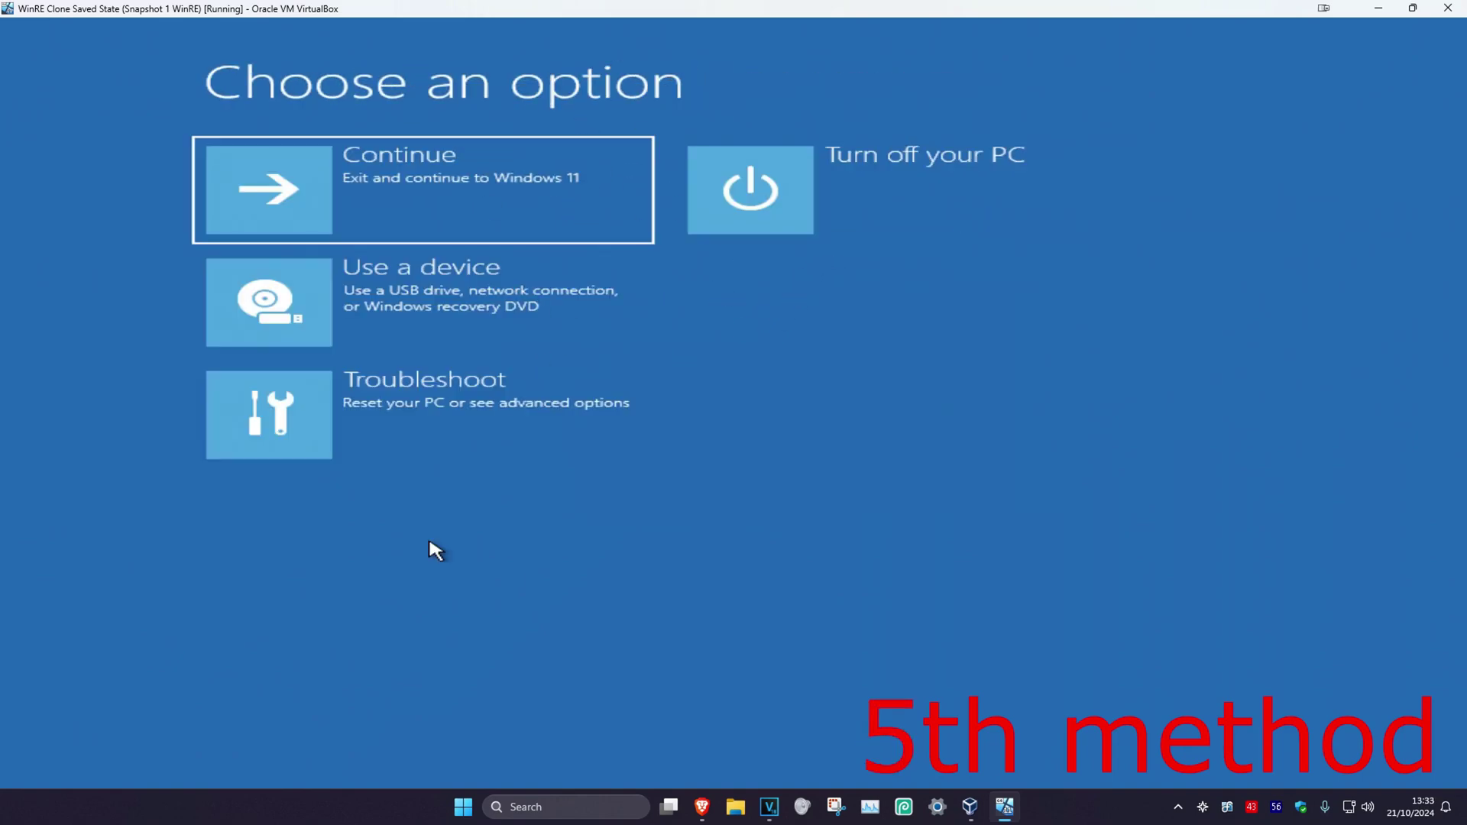
Step: Restart through Advanced options > Startup Settings and choose option 4 to boot into Safe Mode
{"action": "left_click", "coordinate": [448, 437]}
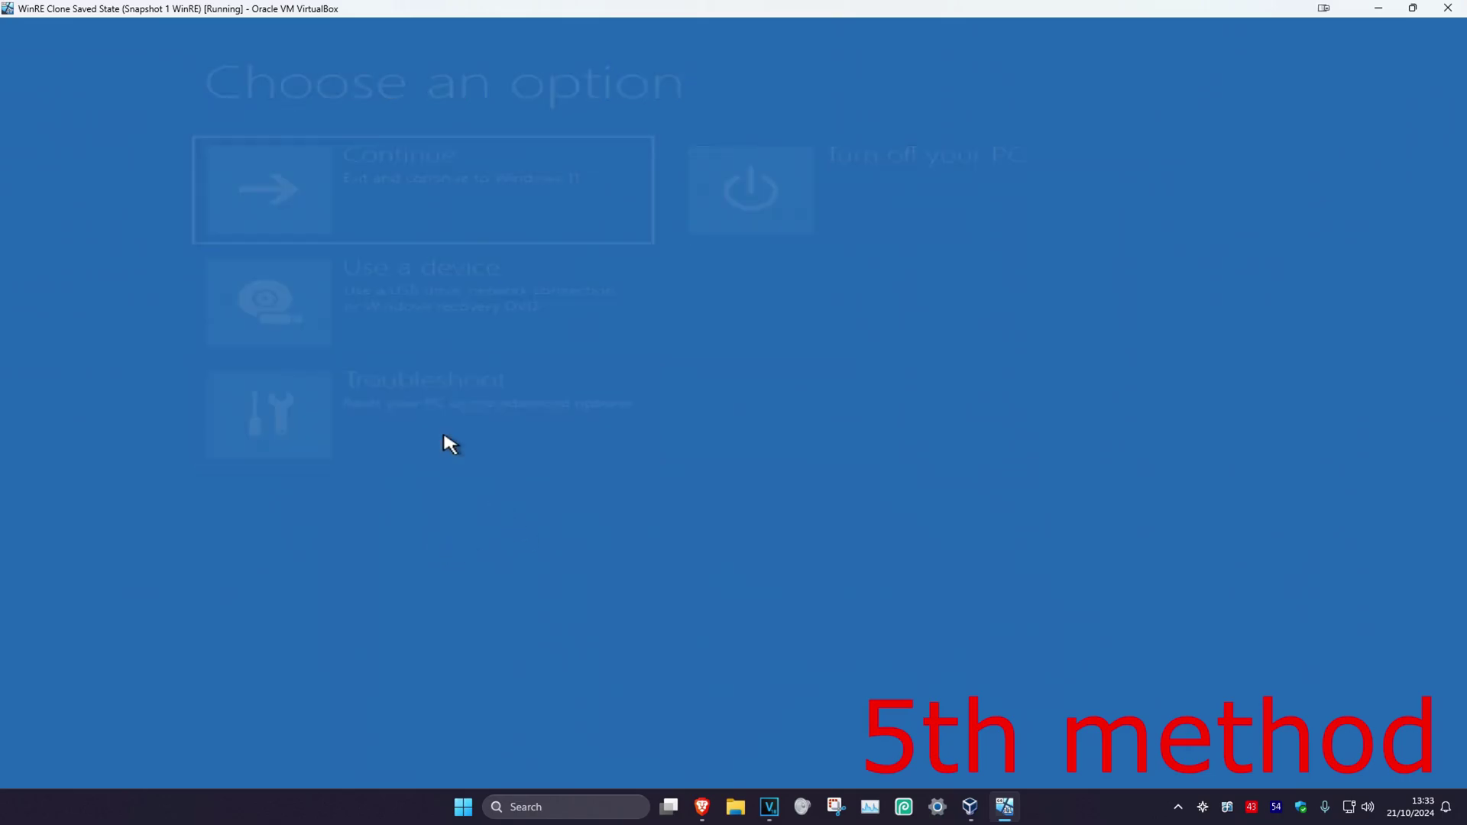
{"action": "left_click", "coordinate": [493, 340]}
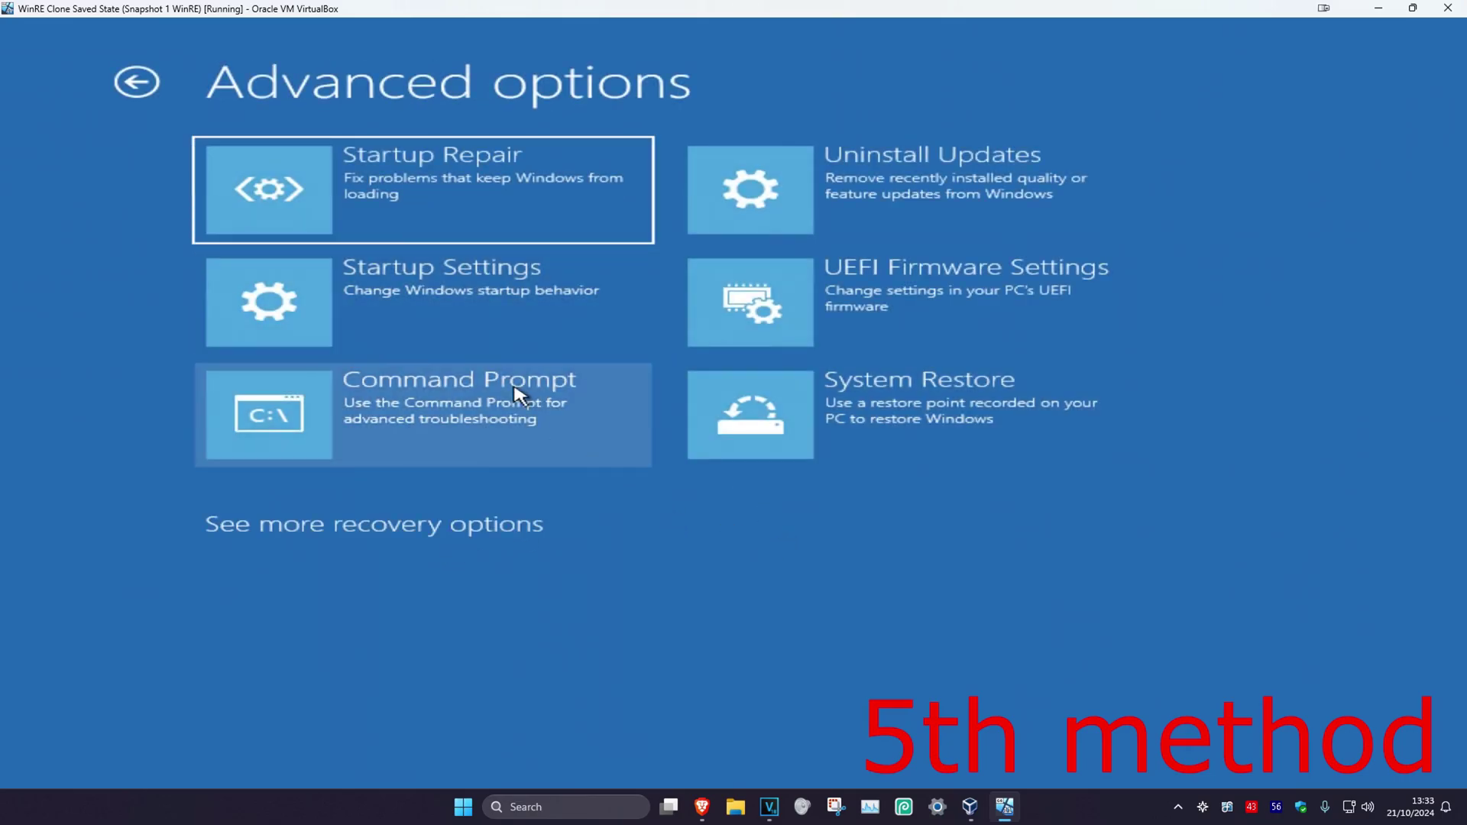
{"action": "left_click", "coordinate": [421, 289]}
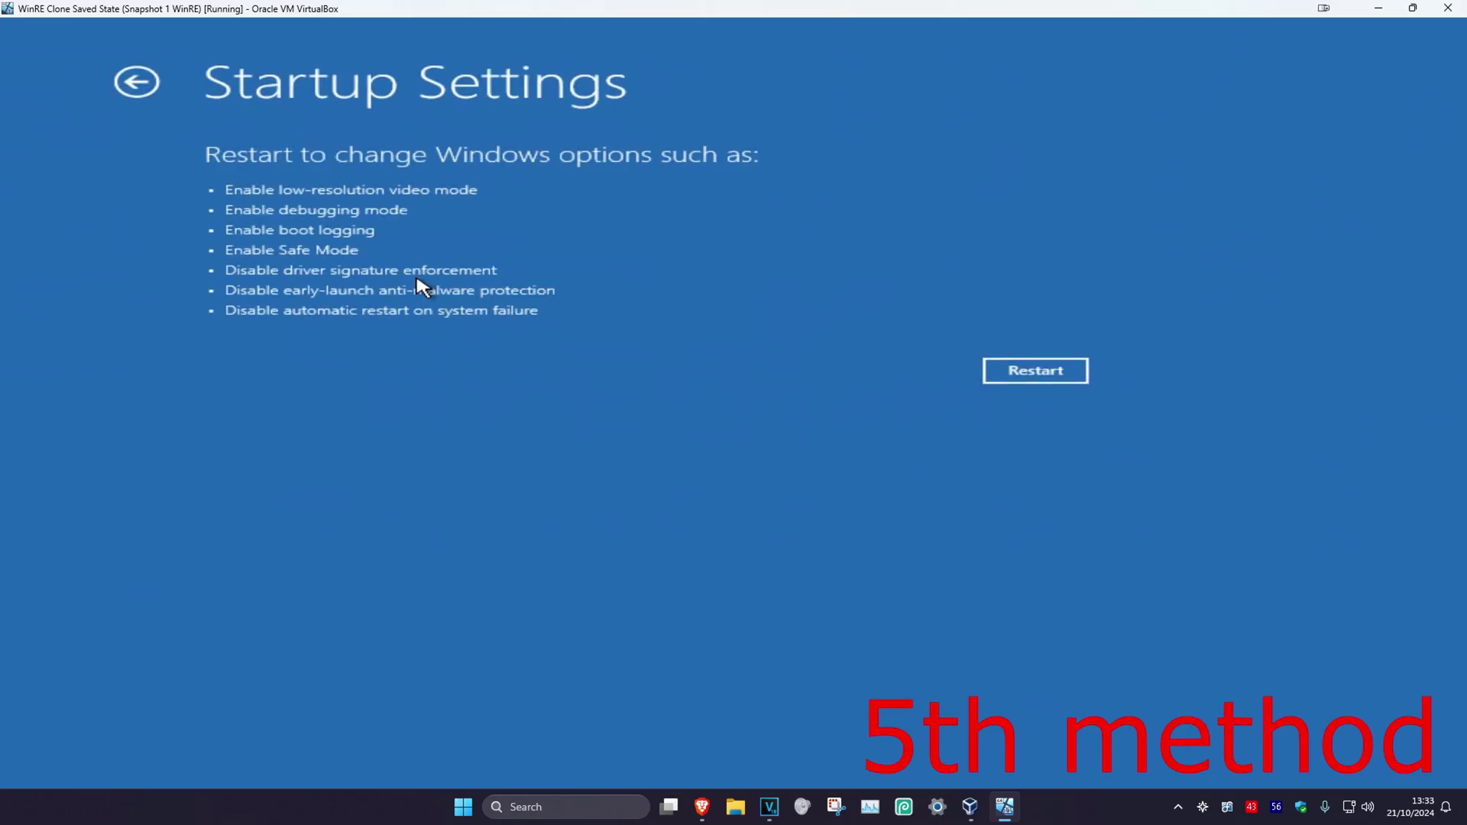
{"action": "left_click", "coordinate": [1018, 372]}
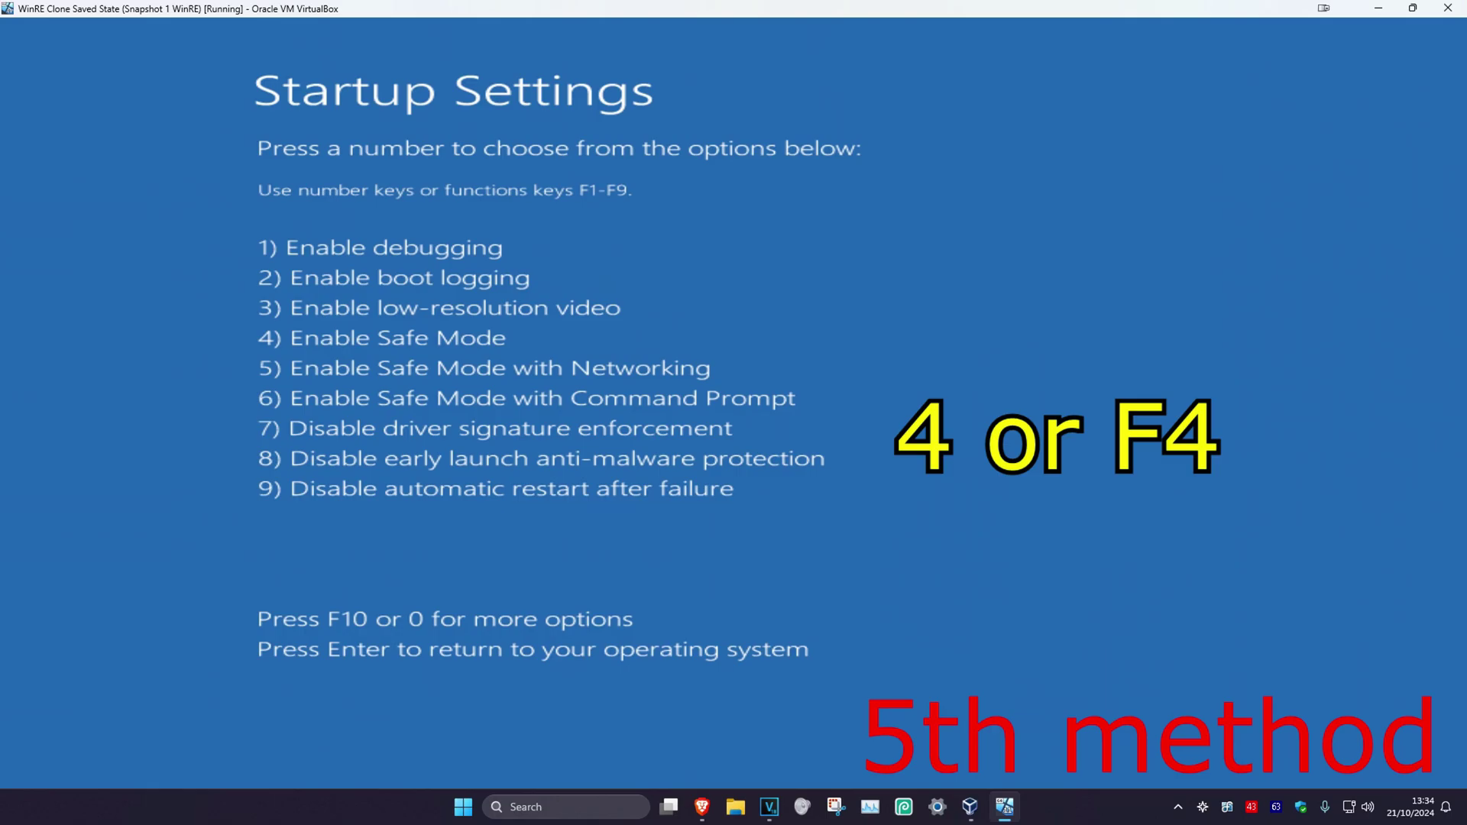
{"action": "key", "text": "4"}
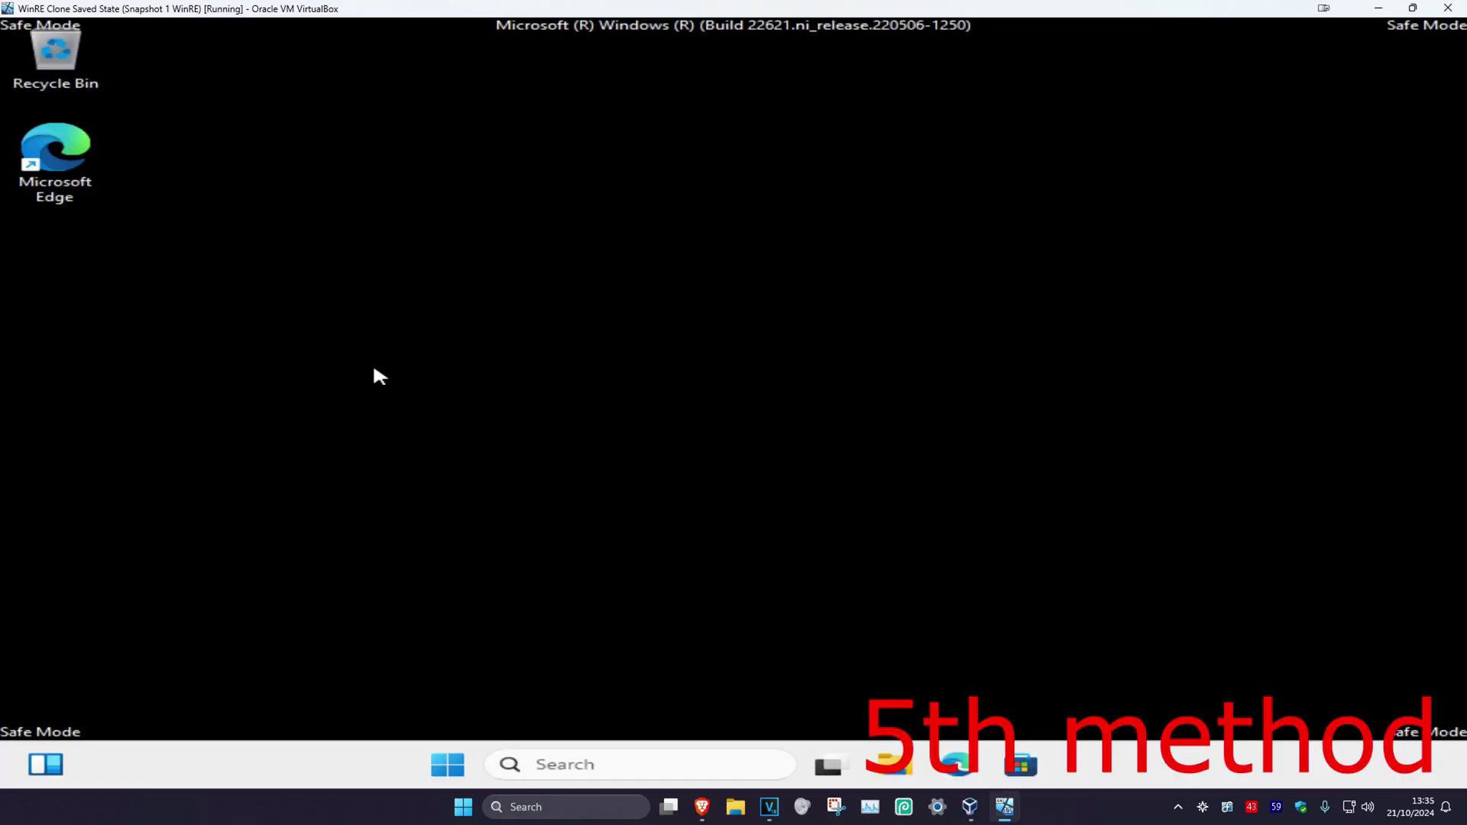
Step: Restart Windows from the Safe Mode Start menu's power options
{"action": "left_click", "coordinate": [447, 764]}
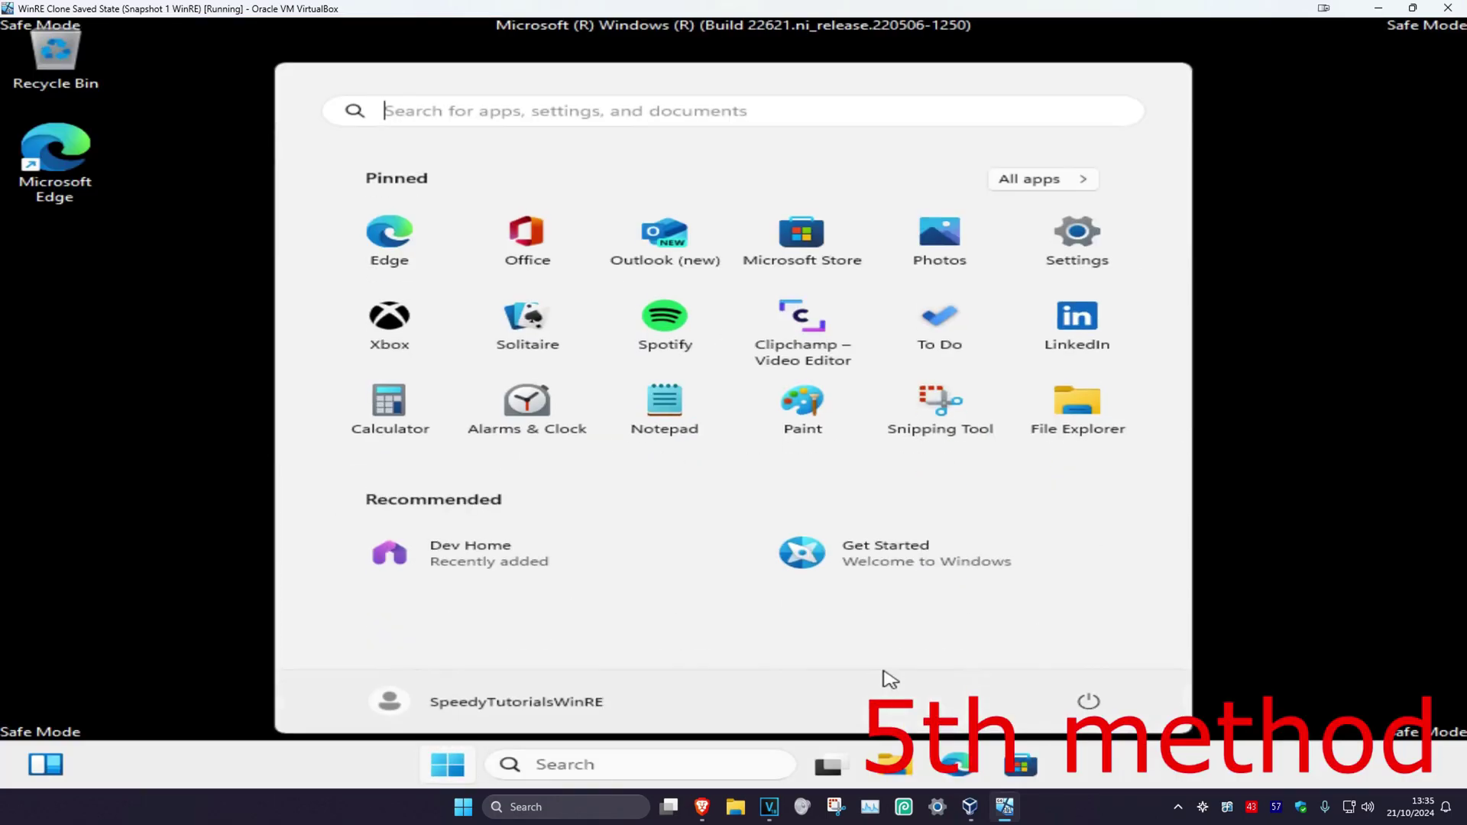
{"action": "left_click", "coordinate": [1089, 695]}
{"action": "left_click", "coordinate": [1099, 659]}
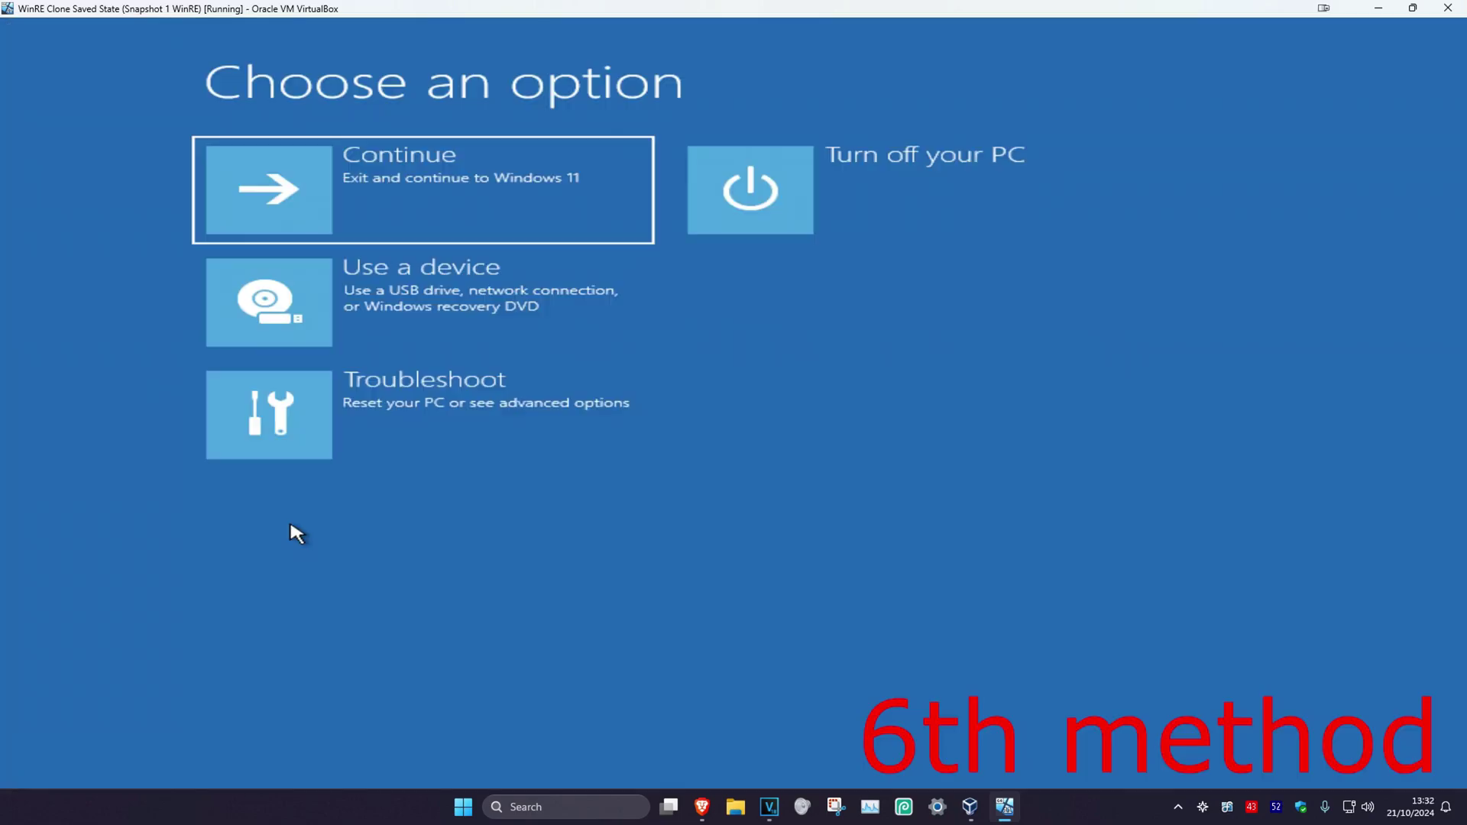
Step: Open Troubleshoot > Reset this PC to show the Keep my files and Remove everything options
{"action": "left_click", "coordinate": [508, 441]}
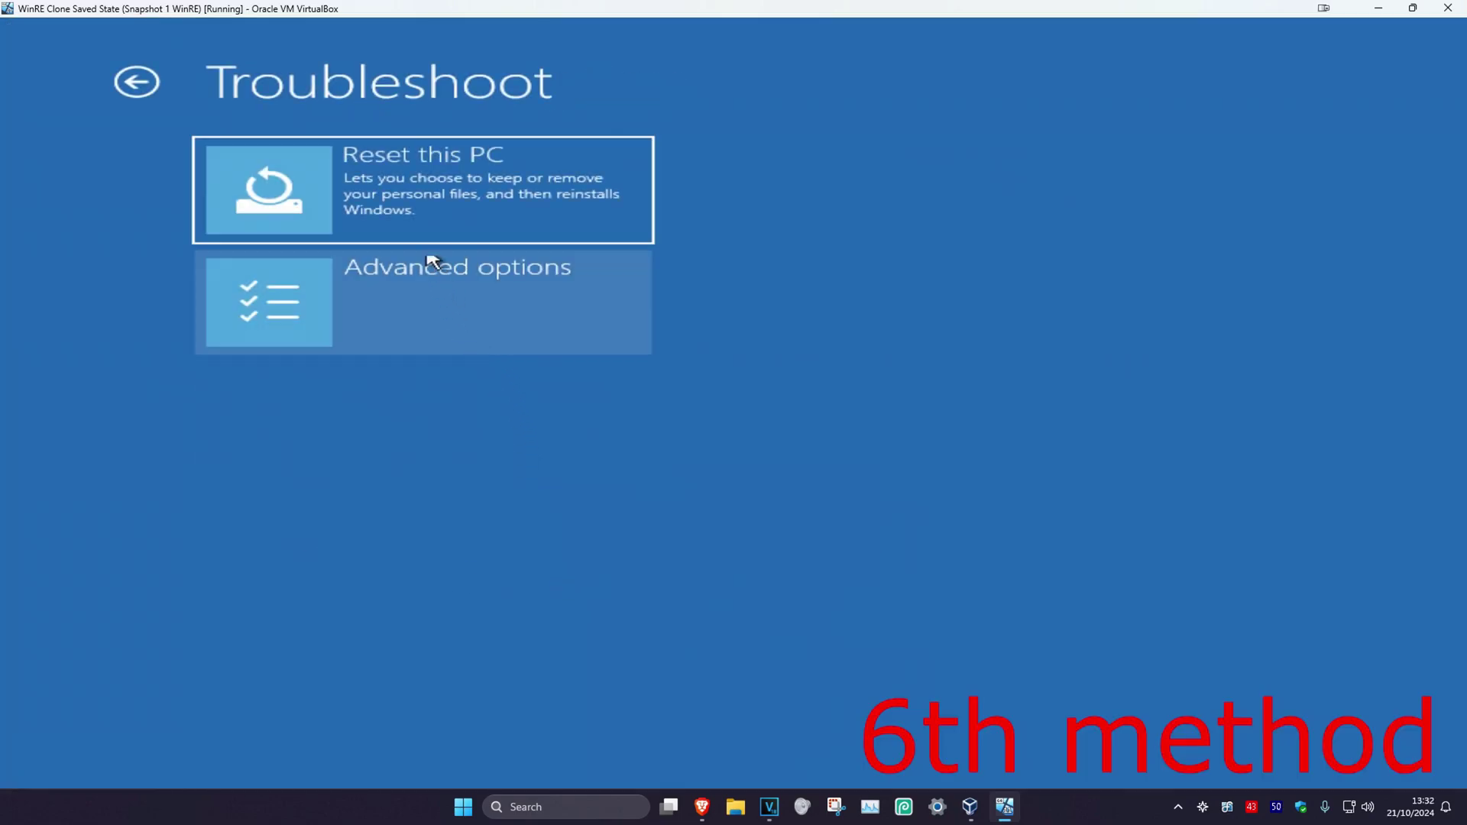
{"action": "left_click", "coordinate": [434, 172]}
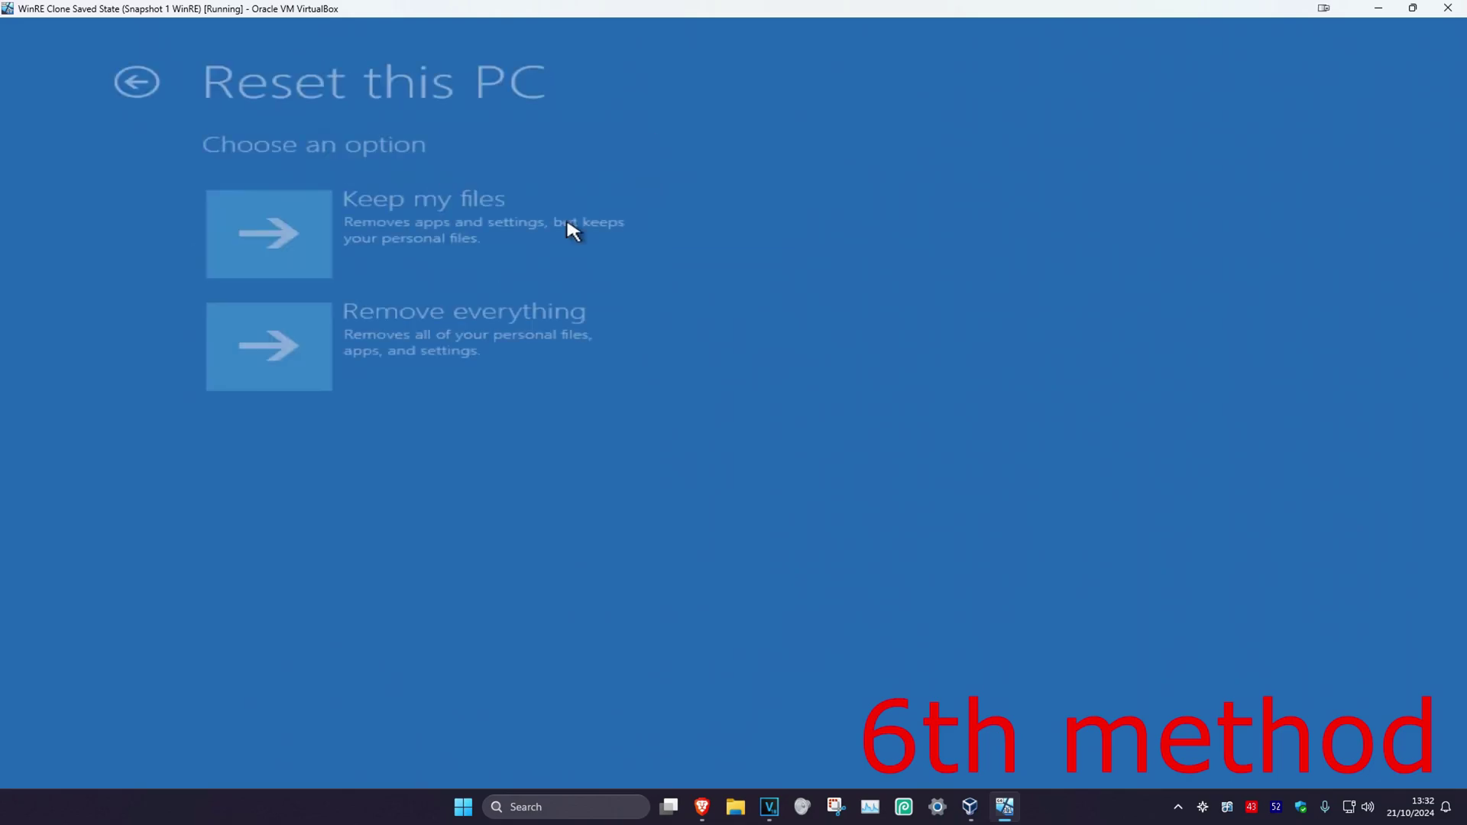